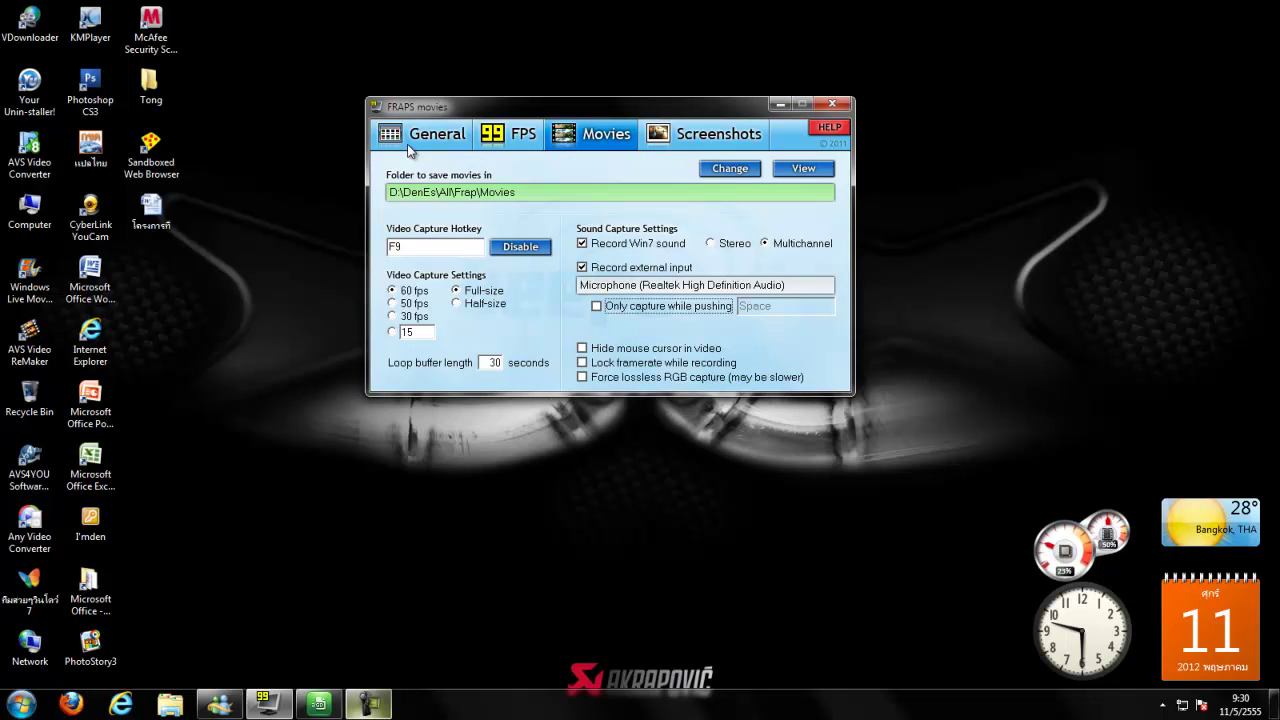
- Look through the General and FPS settings and return to the Movies settings
click(410, 150)
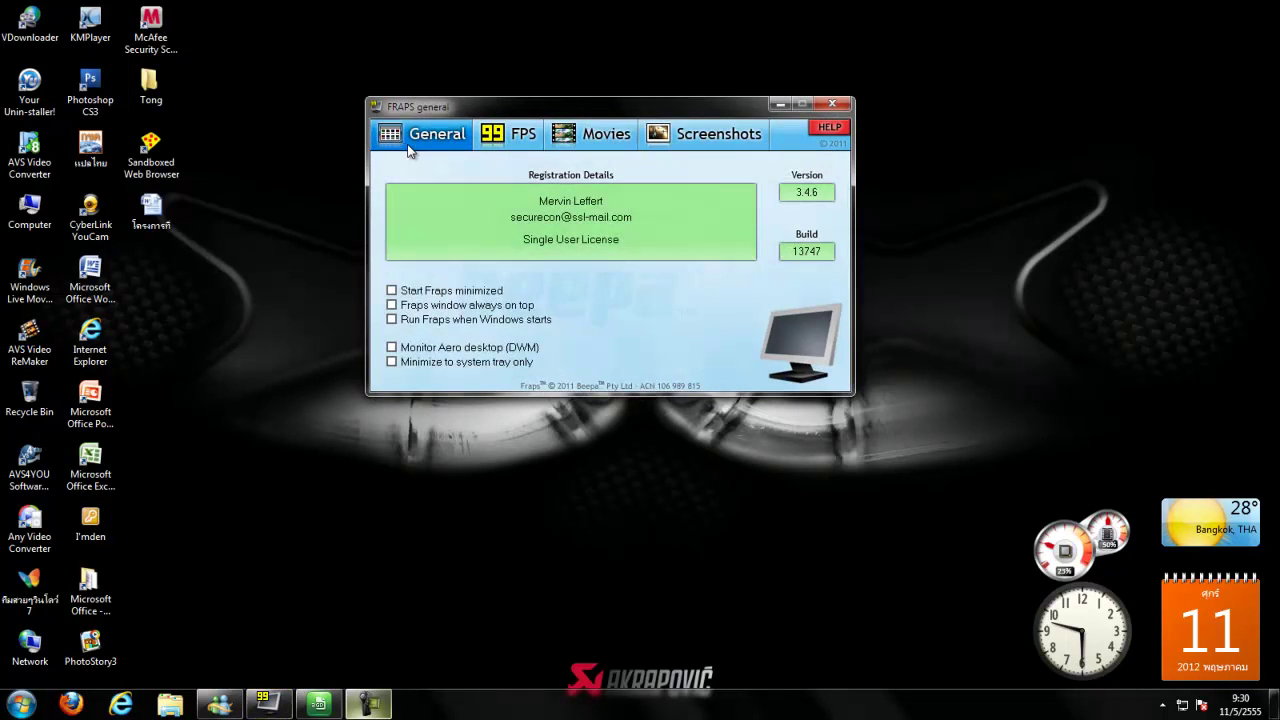
click(513, 140)
click(582, 145)
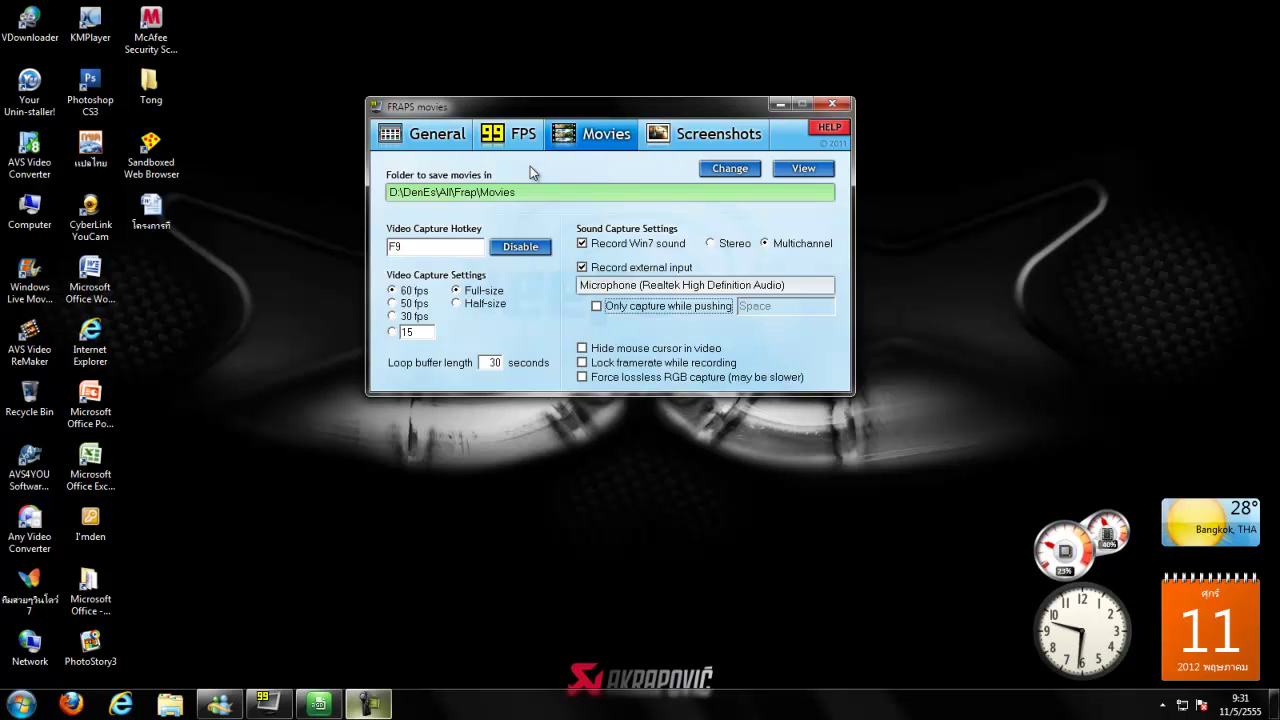
- Browse the drives and folders available for saving movies and close the folder selection without picking one
click(496, 198)
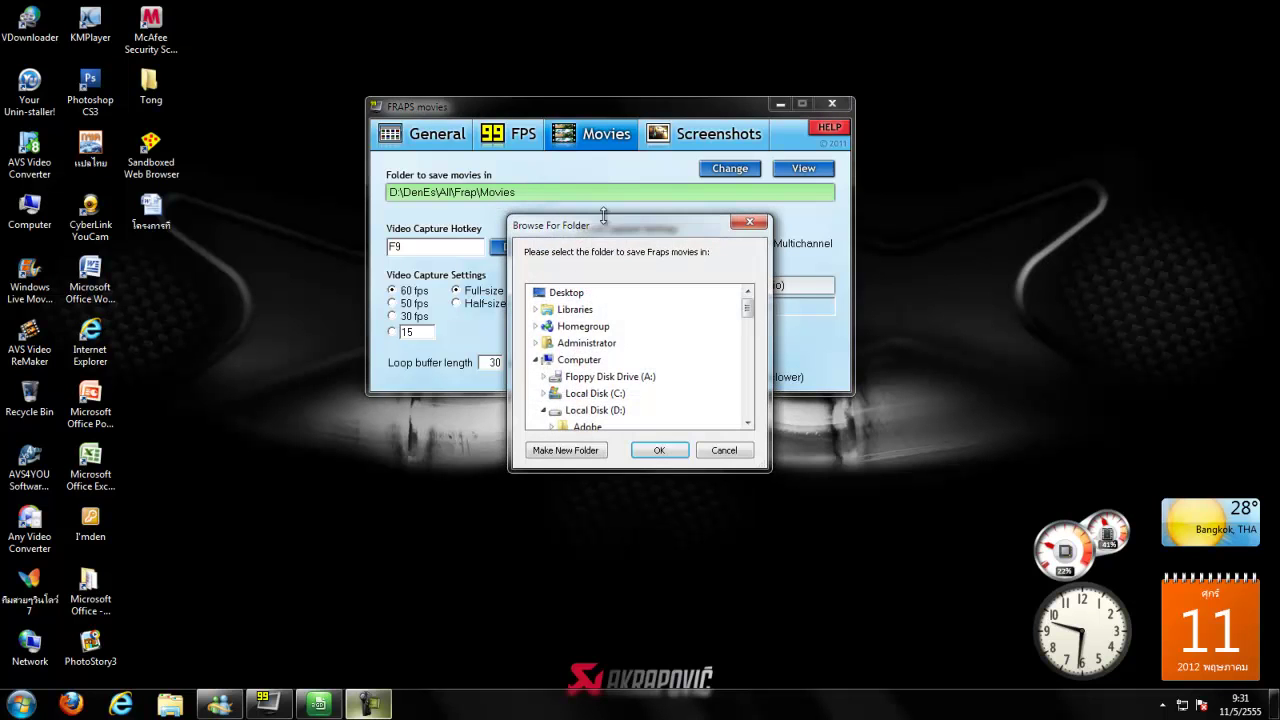
click(754, 220)
click(509, 195)
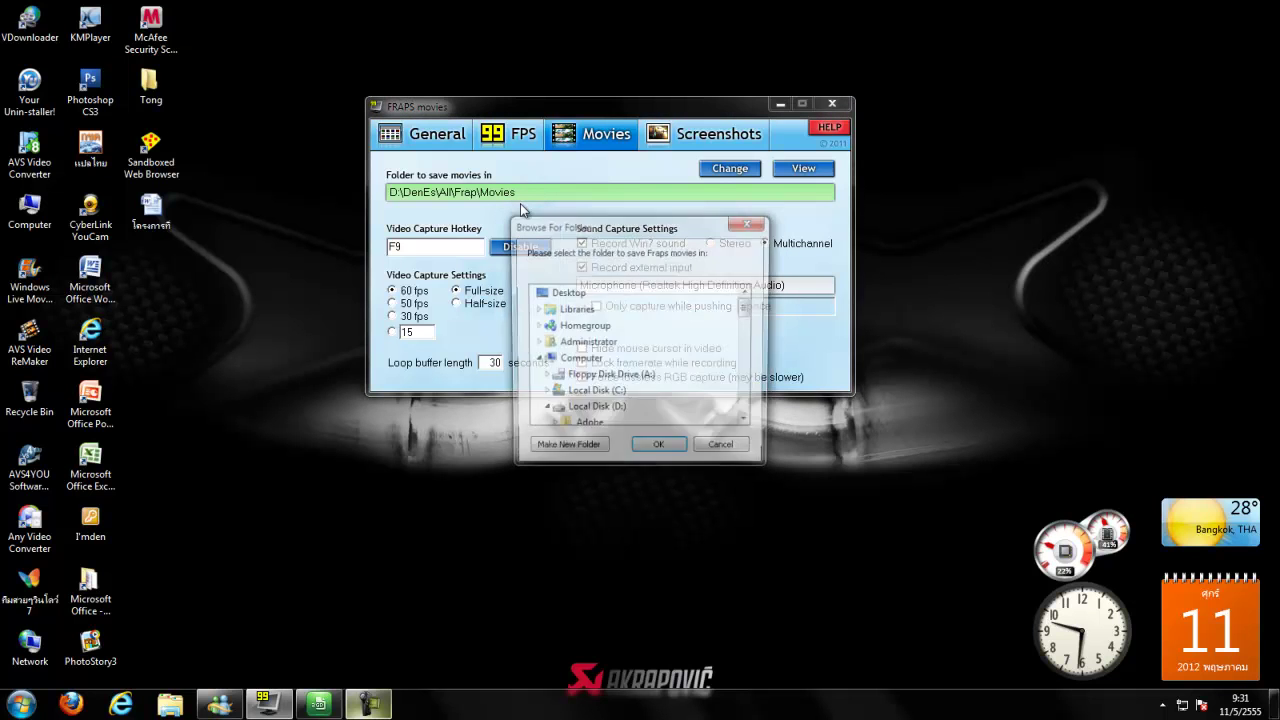
scroll(757, 327, down, 1)
scroll(757, 327, down, 3)
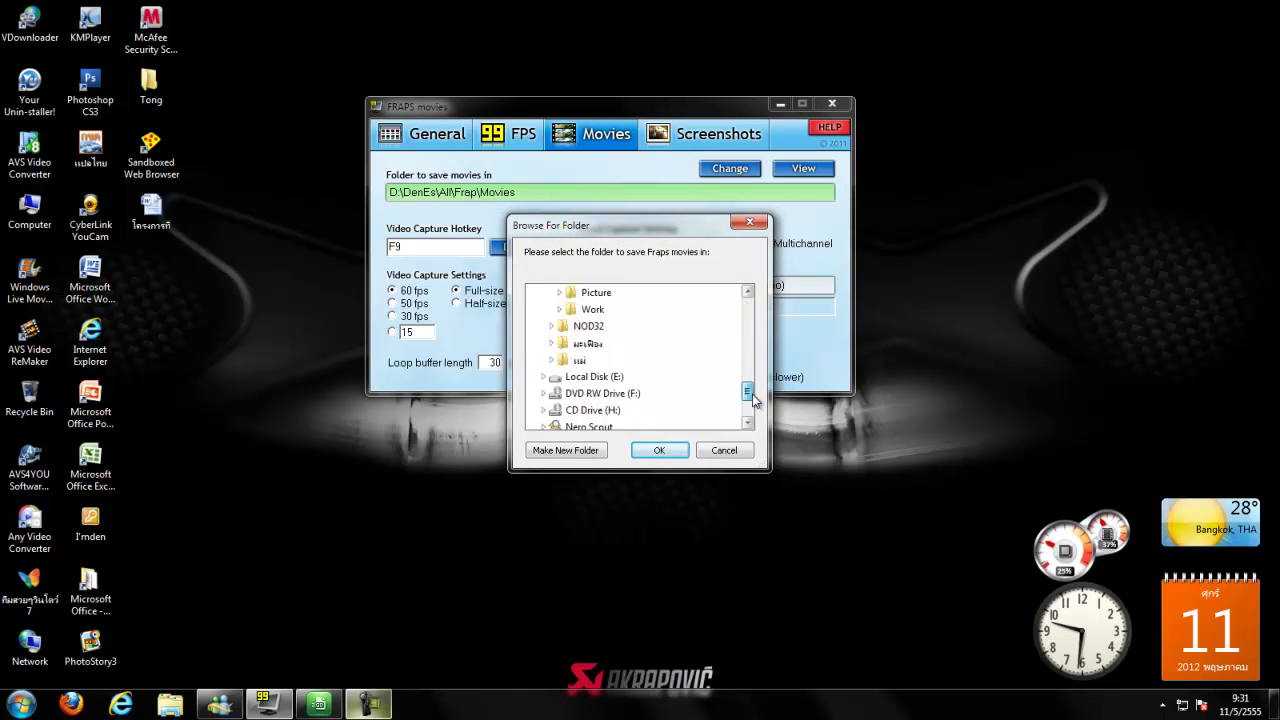
click(749, 221)
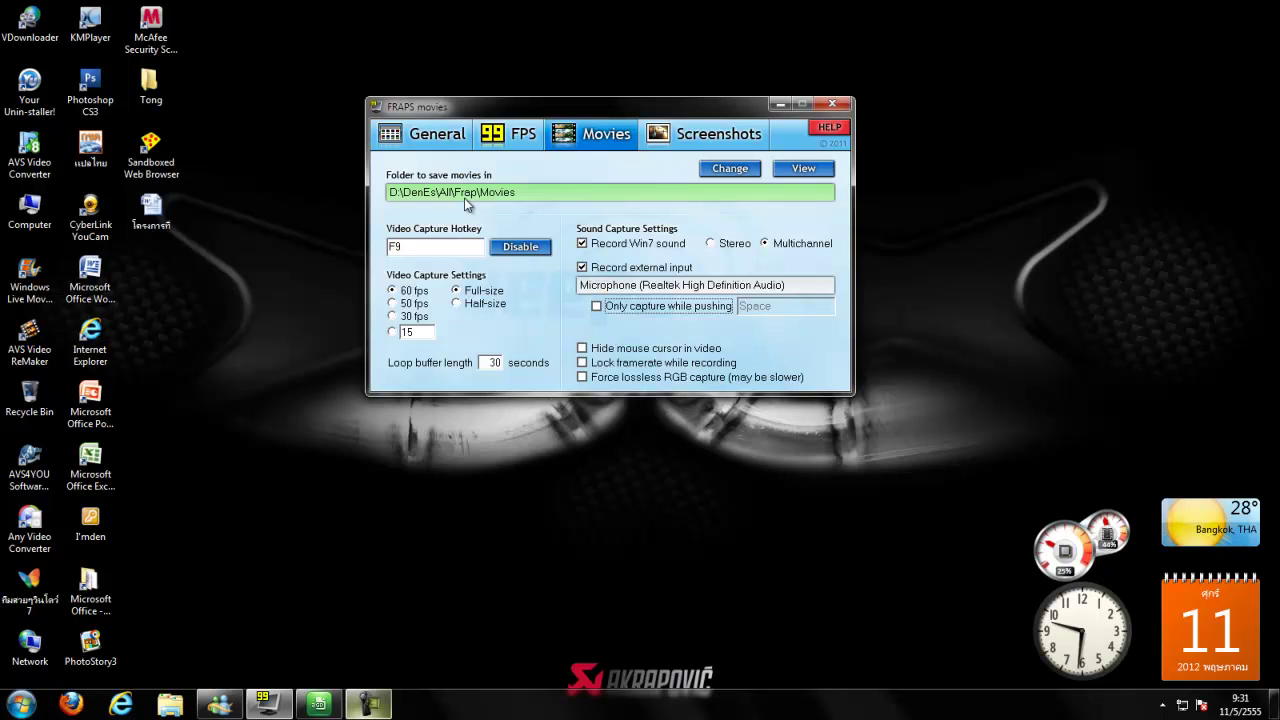
- Select the Video Capture Hotkey value for editing
double_click(22, 228)
click(465, 148)
click(471, 250)
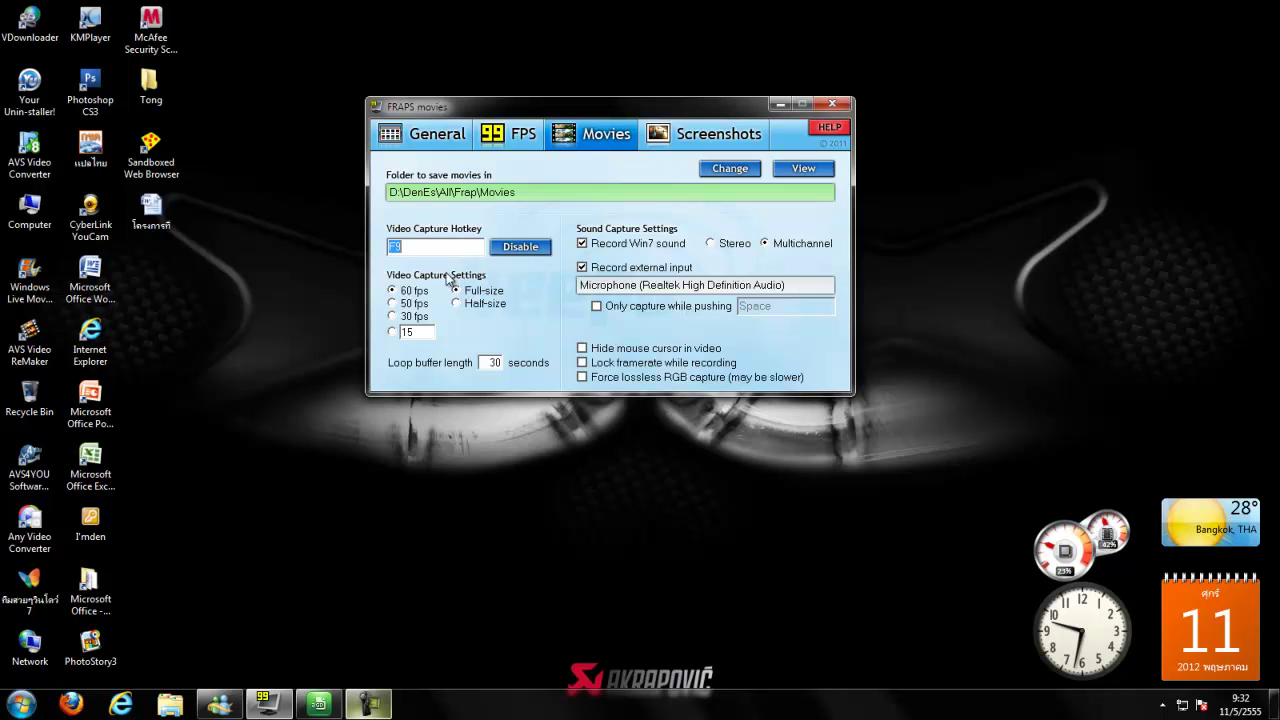
- Try the 50 fps, 30 fps and custom 15 fps video capture rates and return to 60 fps
click(391, 304)
click(391, 317)
click(392, 332)
click(393, 317)
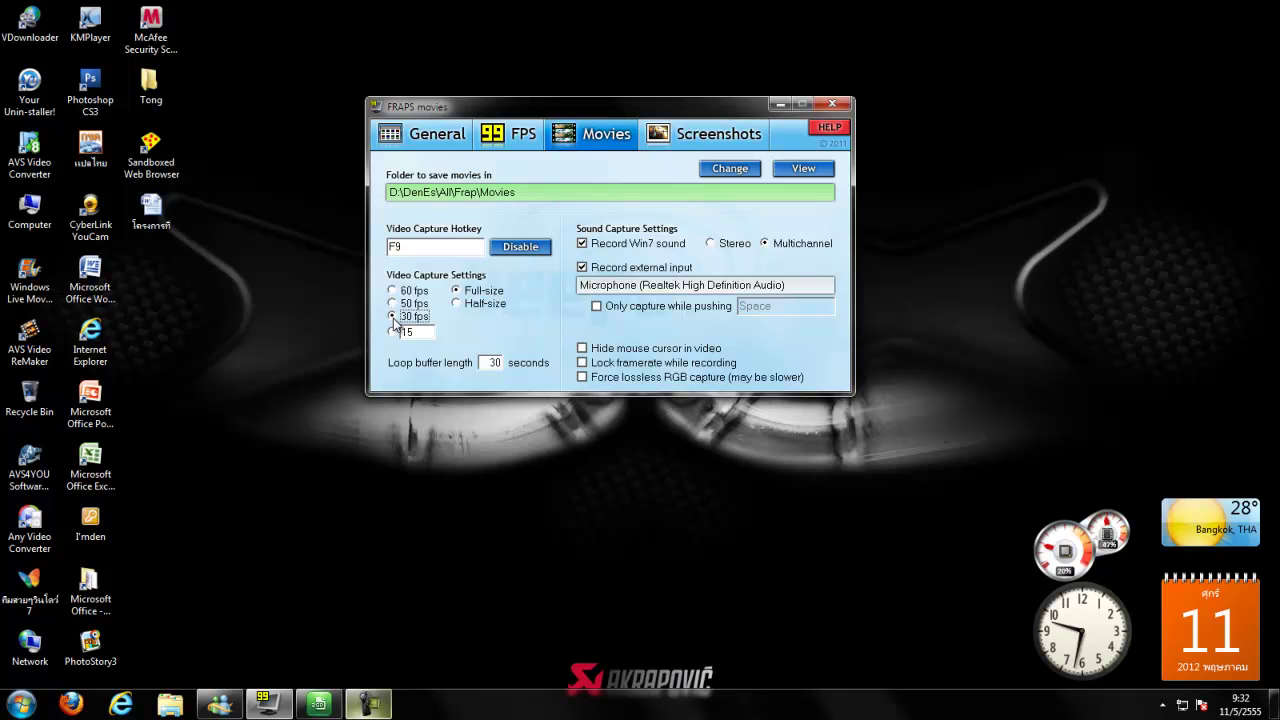
click(414, 304)
click(392, 290)
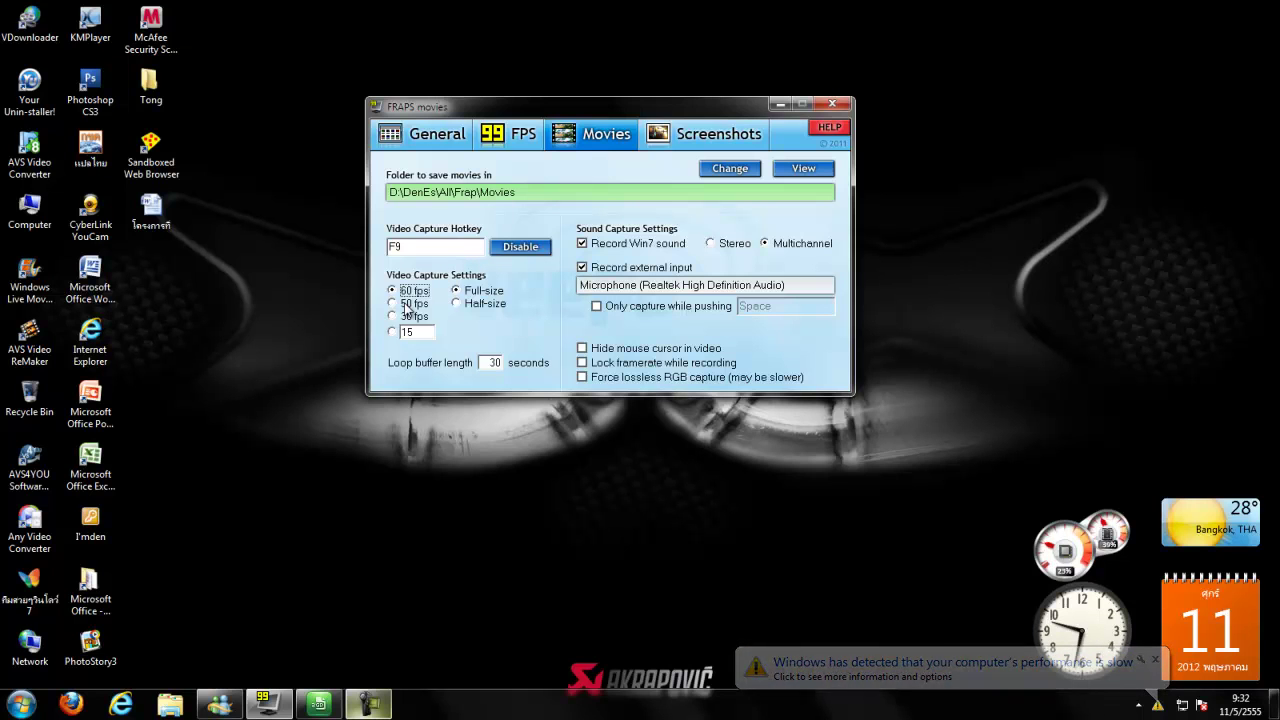
- Set the video capture size to Half-size and outline an area of the desktop around the settings window
click(482, 290)
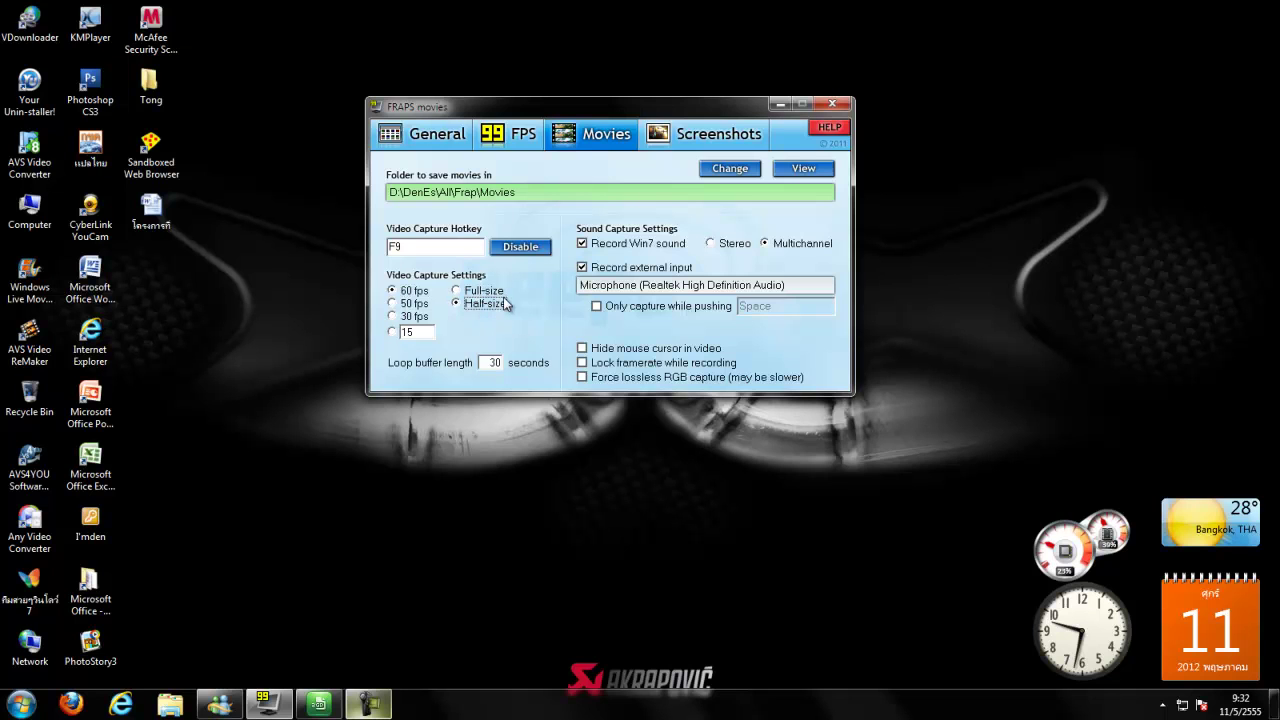
click(486, 308)
click(486, 304)
drag(517, 378, 1083, 56)
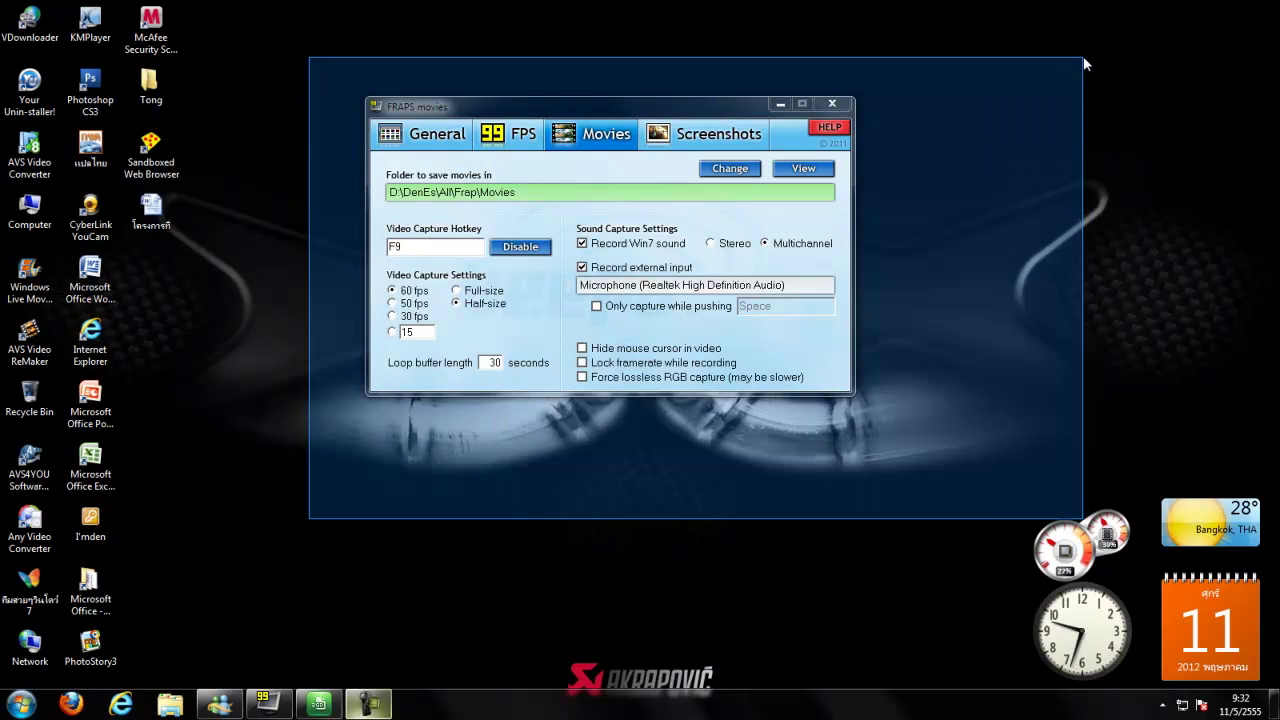
drag(1083, 56, 1080, 58)
- Reposition the settings window on the desktop and set video capture to Full-size at 60 fps
drag(552, 195, 575, 238)
click(482, 334)
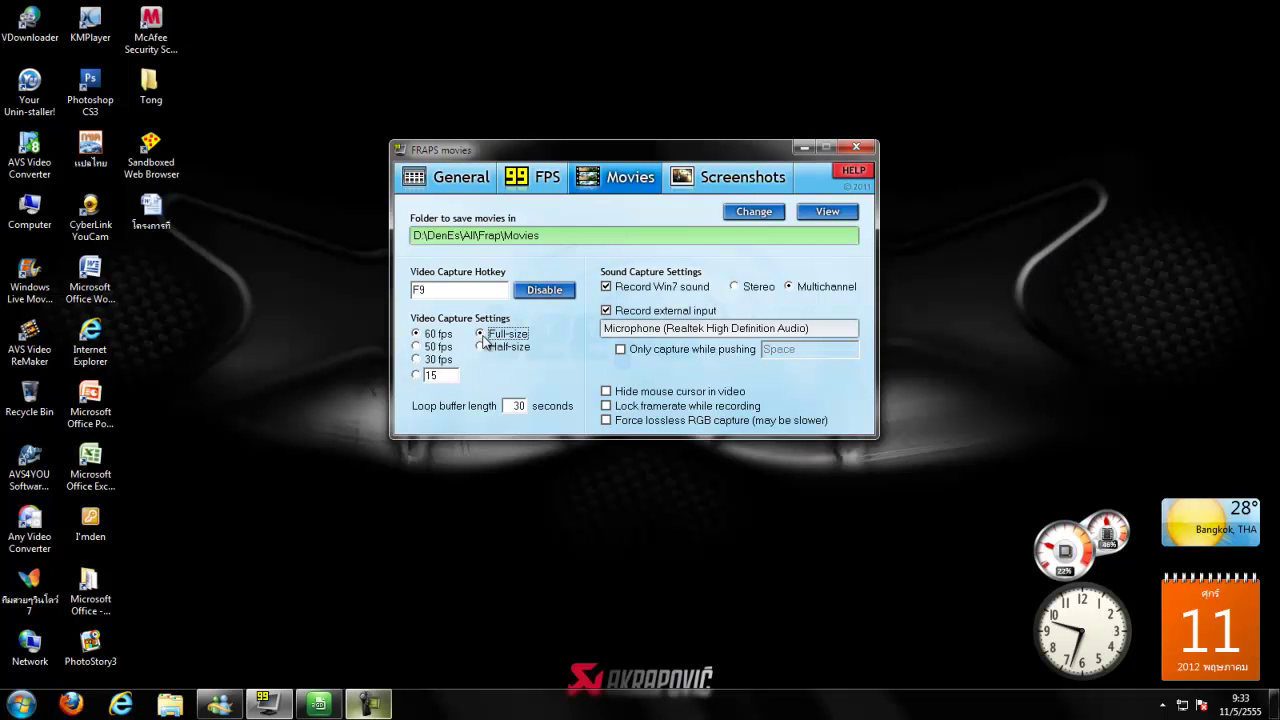
click(440, 336)
click(505, 336)
- Switch the Record Win7 sound option off and on repeatedly, ending with it enabled
click(607, 287)
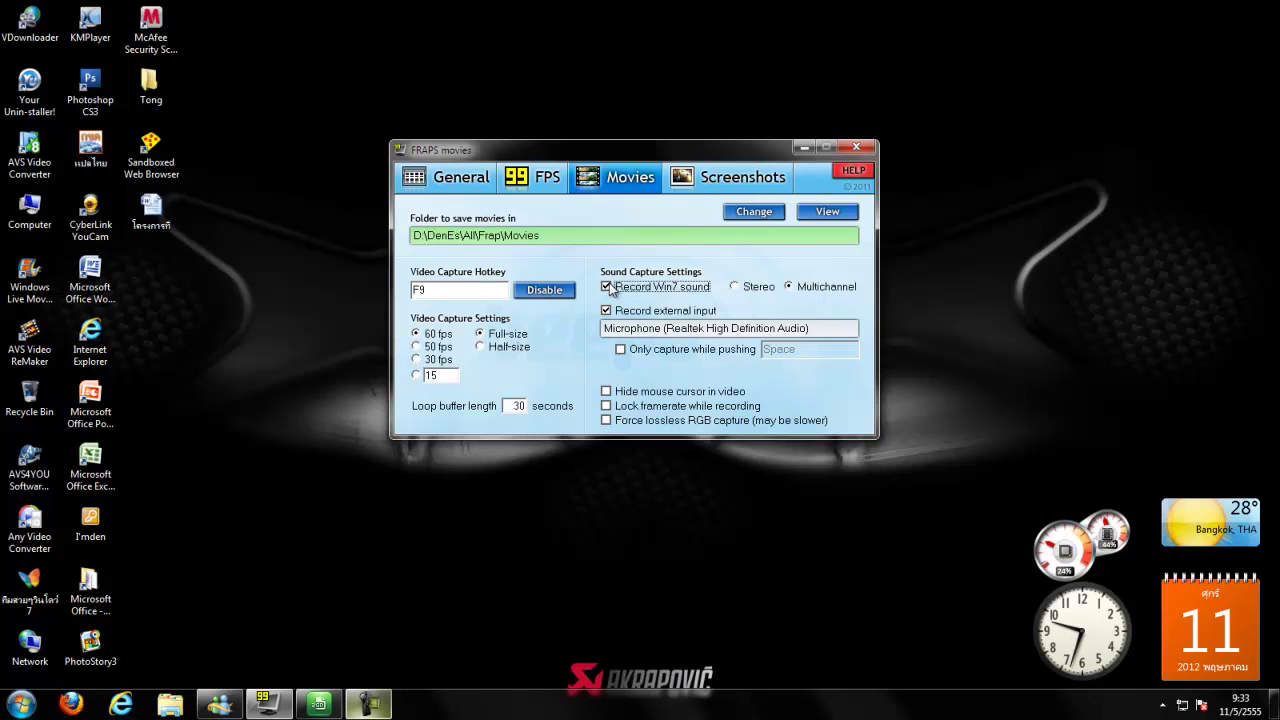
click(607, 287)
click(607, 287)
click(607, 287)
click(607, 287)
click(607, 287)
click(607, 287)
click(608, 287)
click(608, 287)
click(608, 287)
click(608, 287)
click(608, 287)
click(608, 287)
click(608, 287)
click(607, 290)
click(607, 289)
- Enable Only capture while pushing, select its Space key value, and disable the option again
click(620, 349)
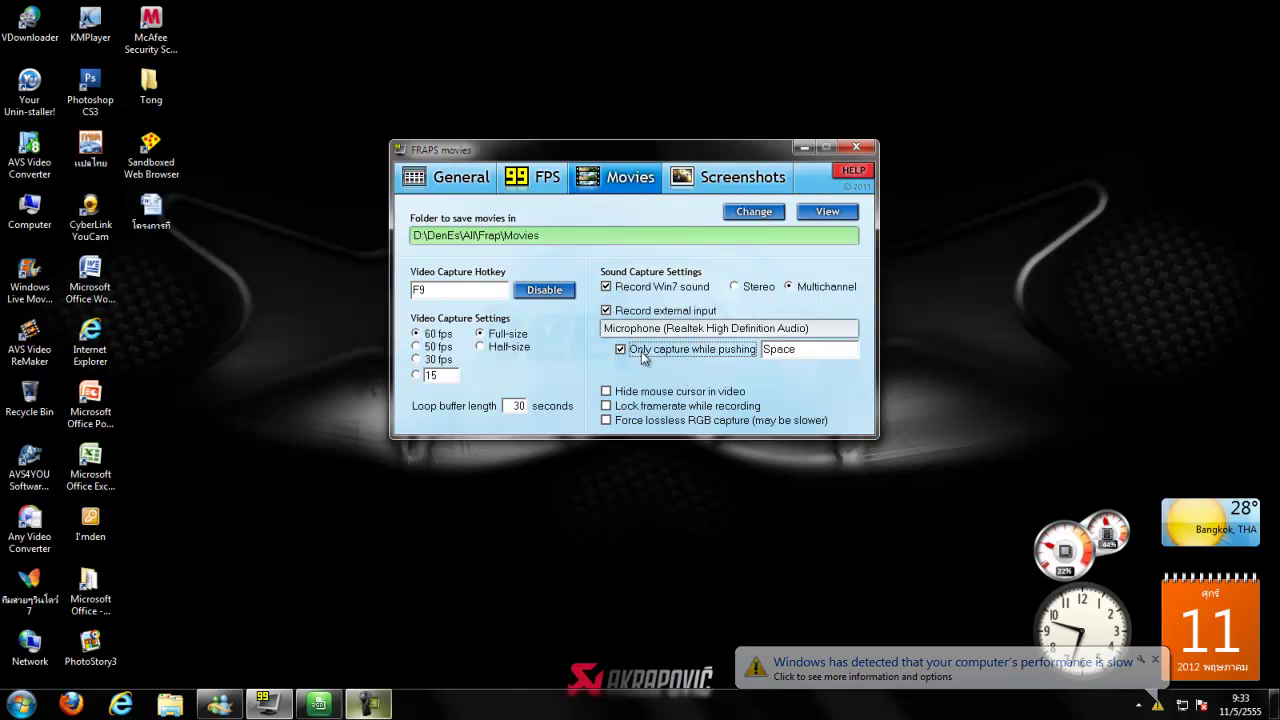
click(775, 345)
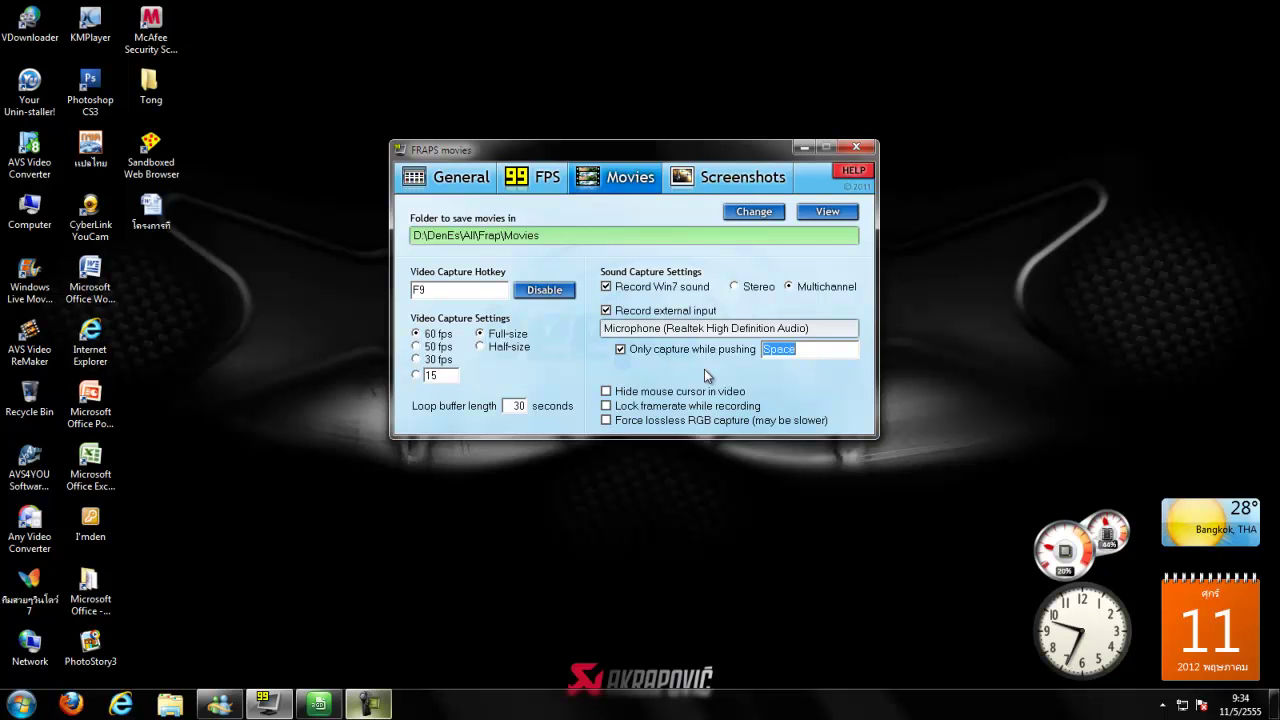
click(620, 350)
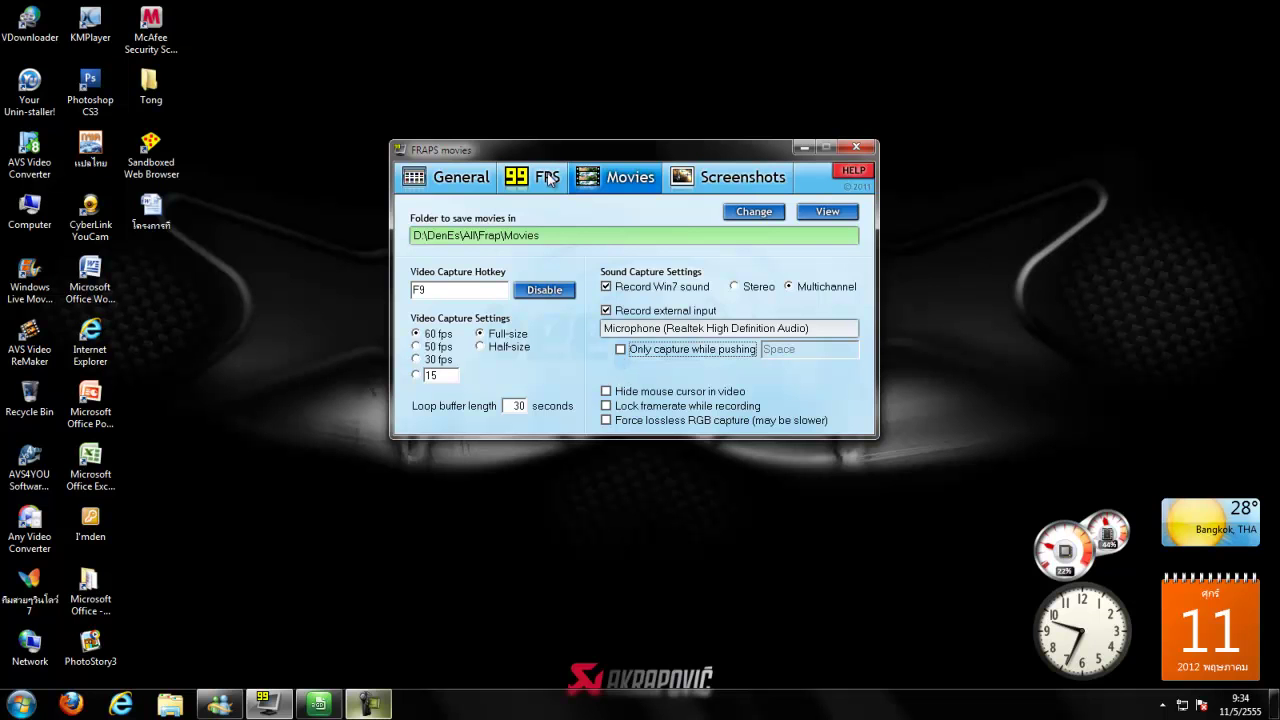
- Open the Screenshots settings and browse the folders for saving screenshots without picking a new one
click(690, 188)
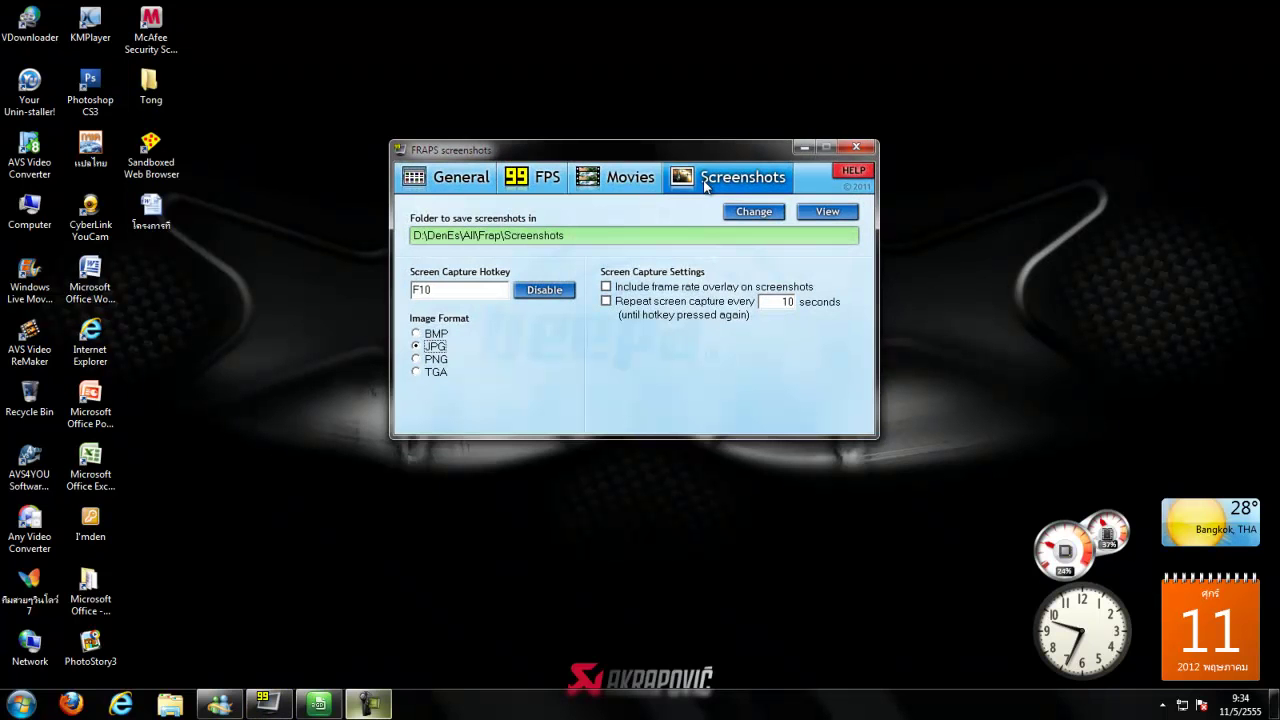
click(566, 237)
click(745, 225)
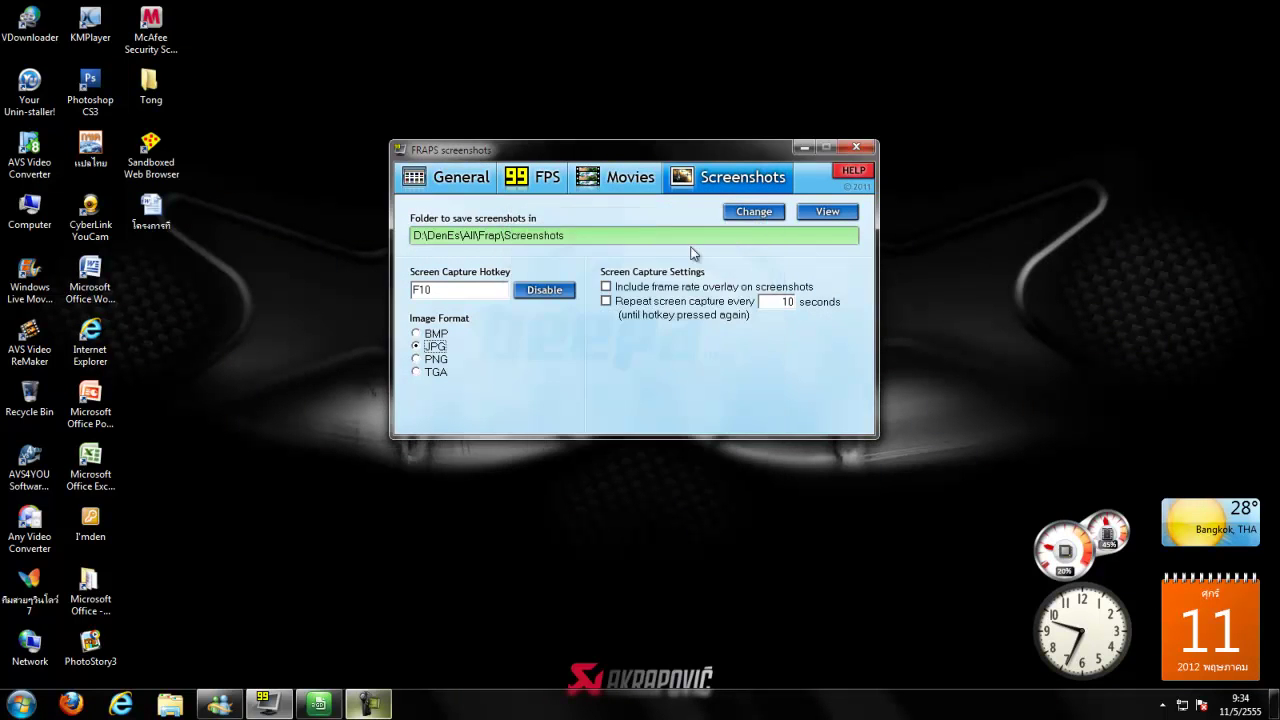
click(550, 235)
scroll(754, 314, down, 5)
scroll(754, 314, up, 5)
click(750, 223)
- Try F8 as the Screen Capture Hotkey and set it back to F10
click(457, 290)
key(F8)
key(F10)
click(492, 322)
- Go through the Movies and Screenshots settings and open the FPS settings
click(595, 182)
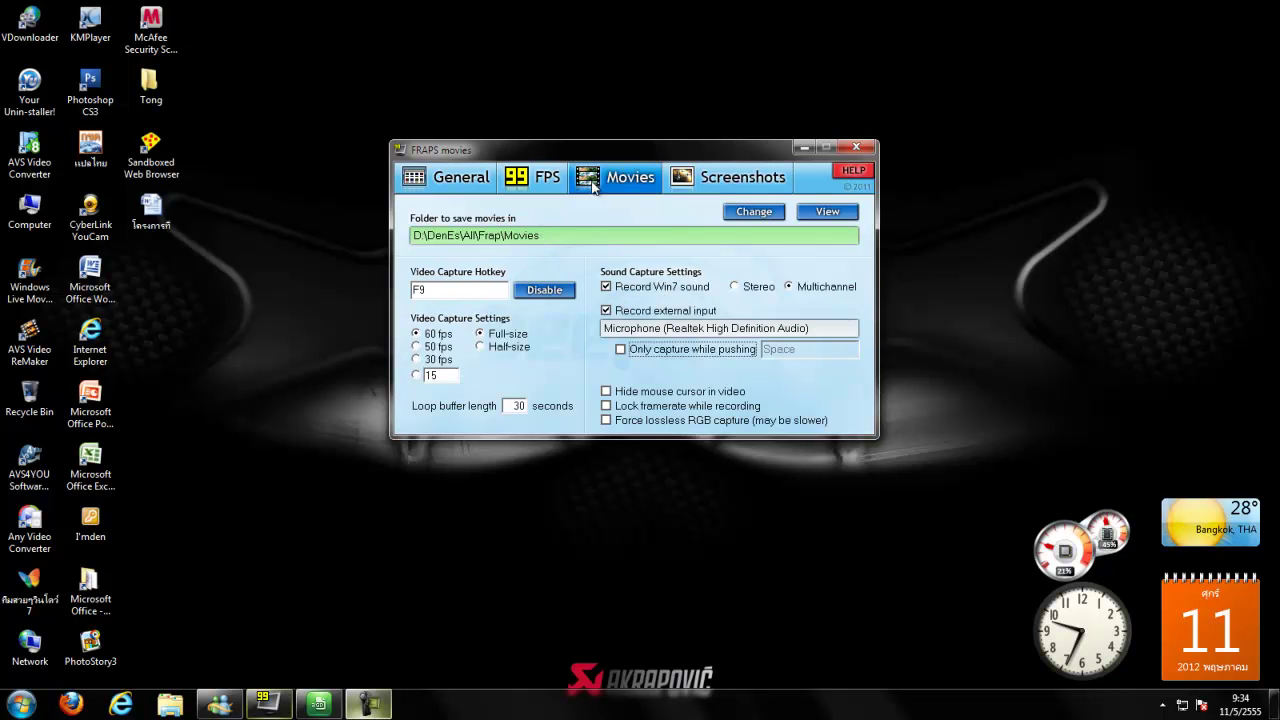
click(684, 192)
click(547, 177)
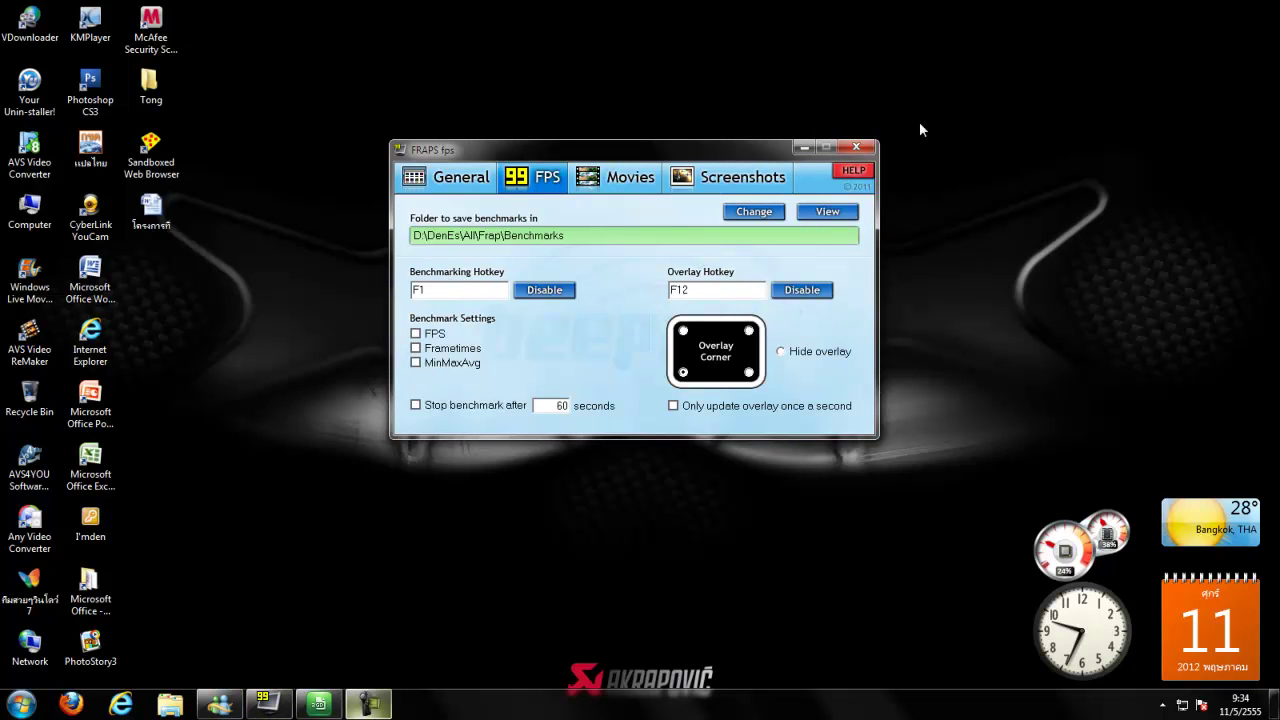
- Try the different overlay corners, return to the lower-left one, and mark that corner on the desktop
click(749, 331)
click(750, 373)
click(684, 372)
click(750, 373)
click(749, 331)
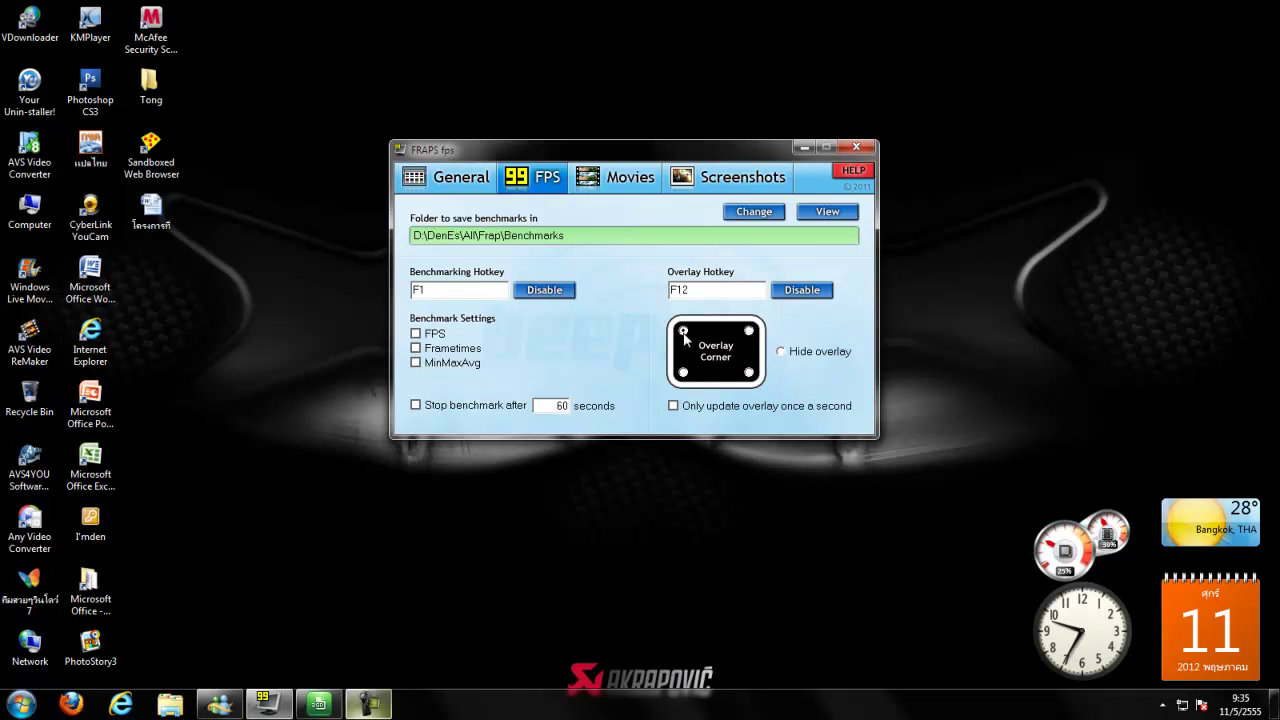
click(683, 373)
drag(232, 510, 2, 690)
click(176, 538)
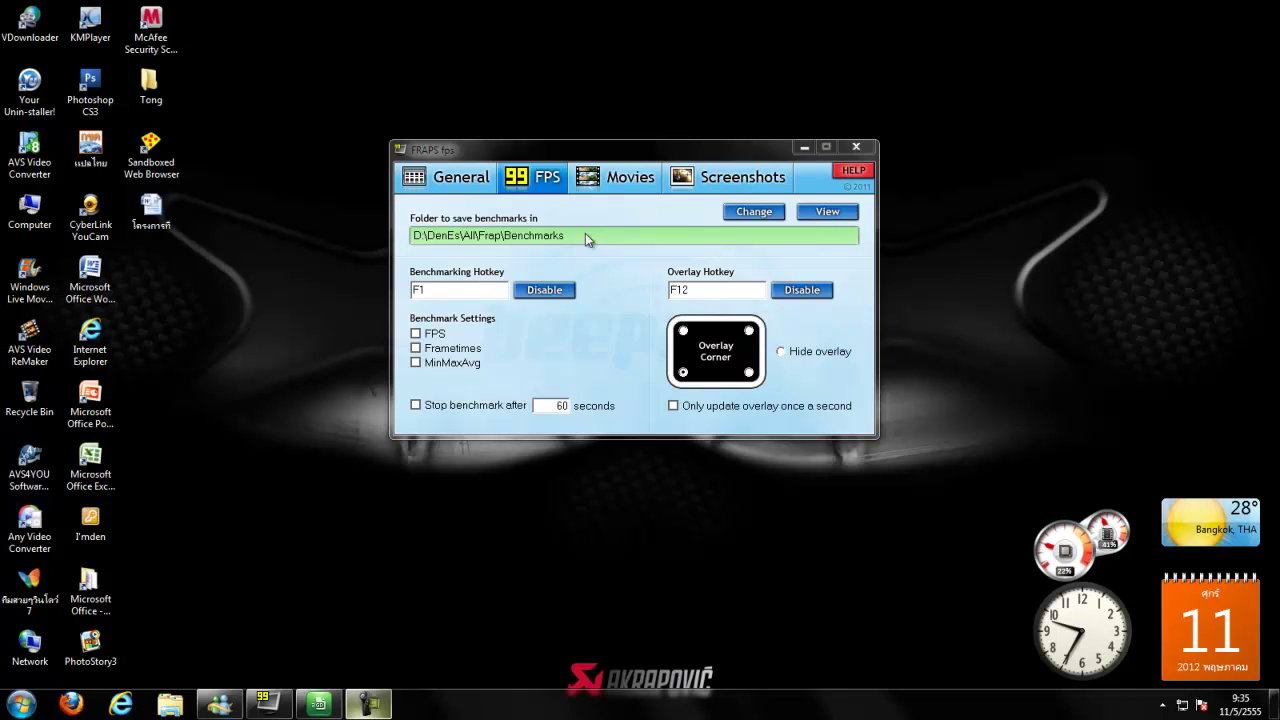
- Compare the Movies and Screenshots settings and view the folder selection for screenshots without changing it
click(616, 190)
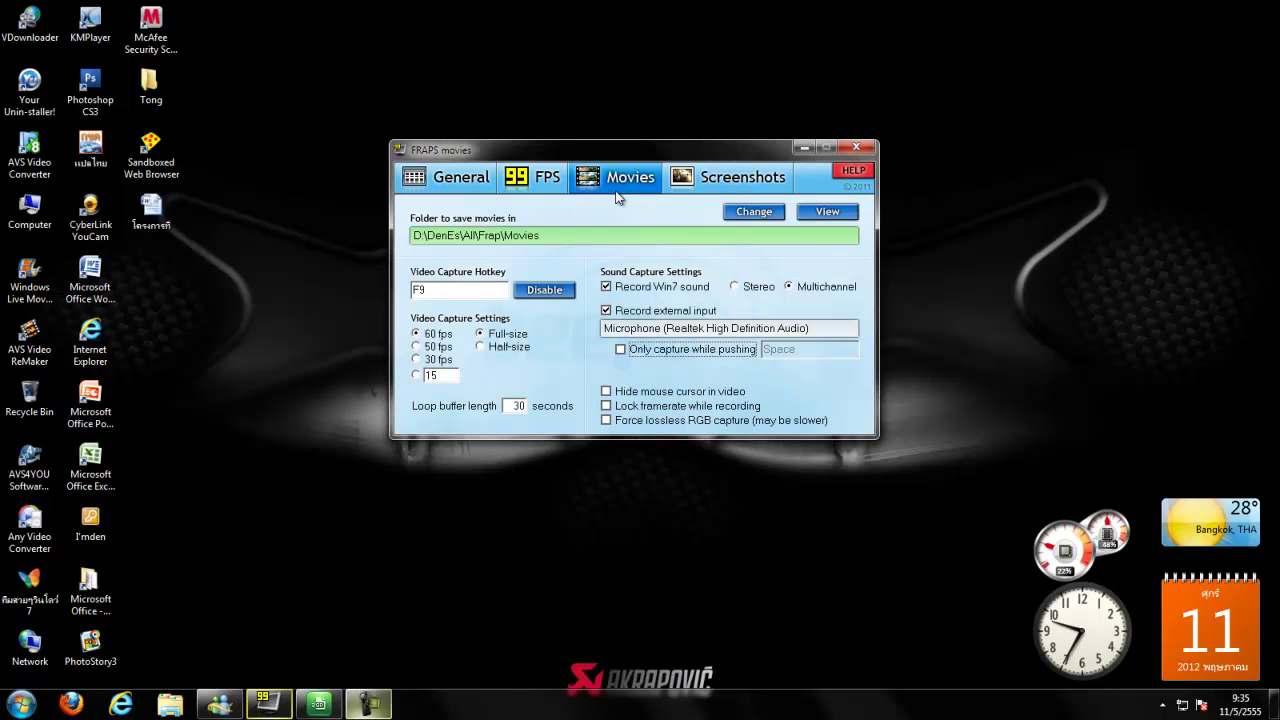
click(694, 177)
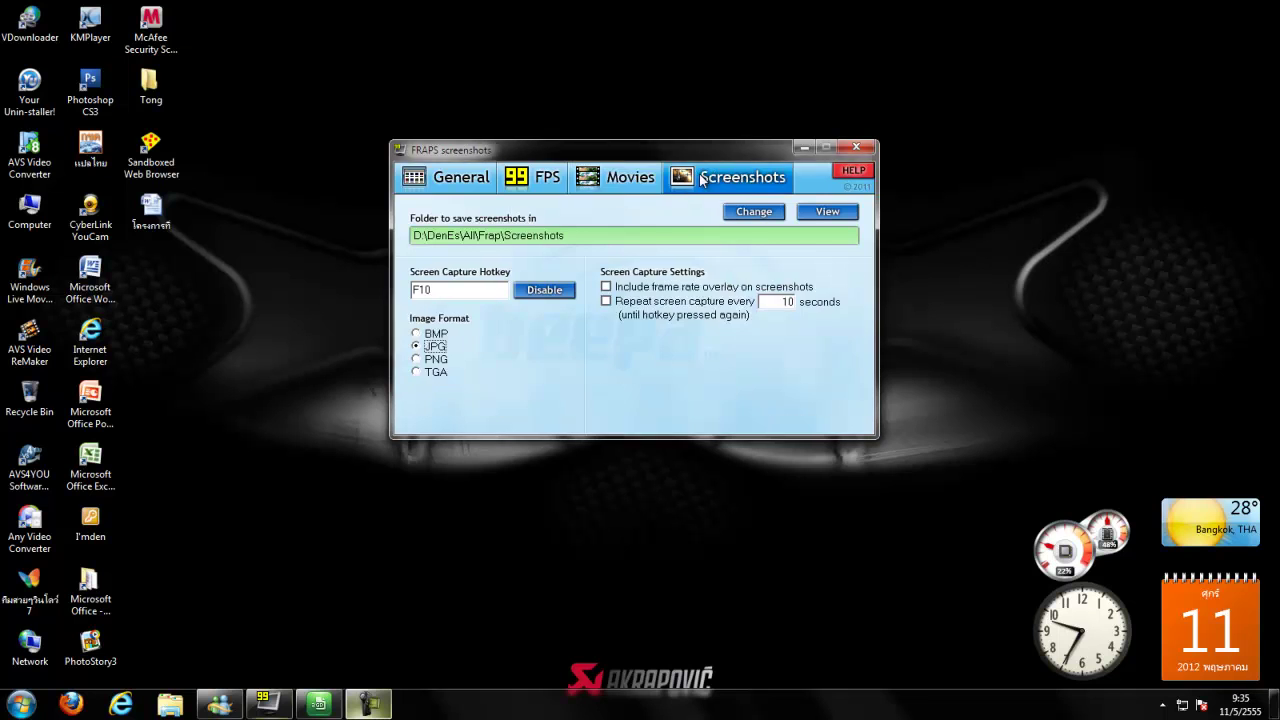
click(615, 183)
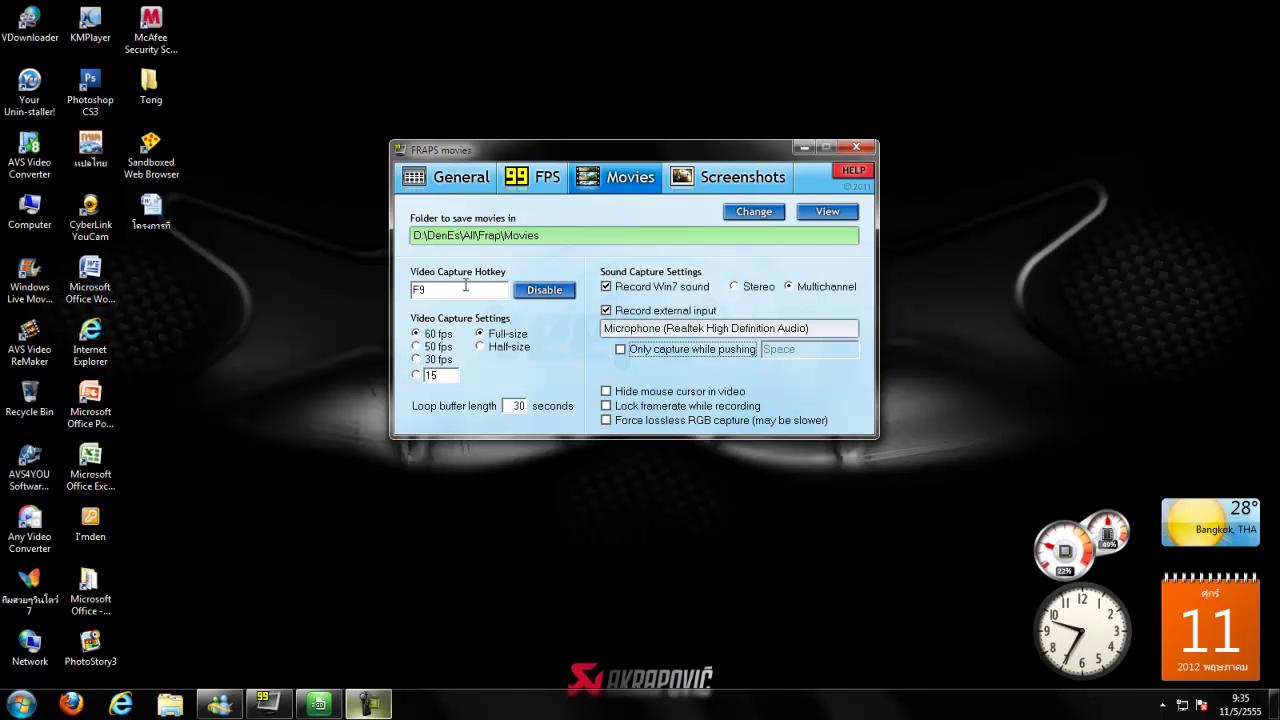
click(729, 180)
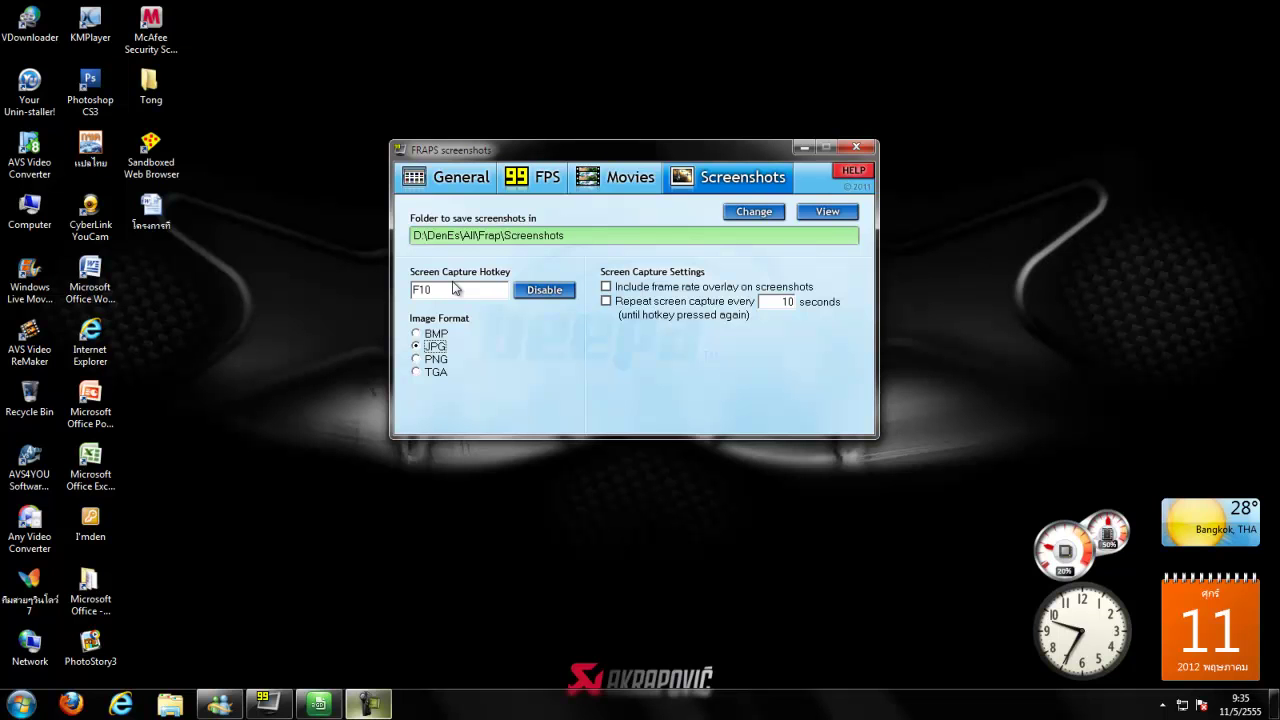
click(752, 212)
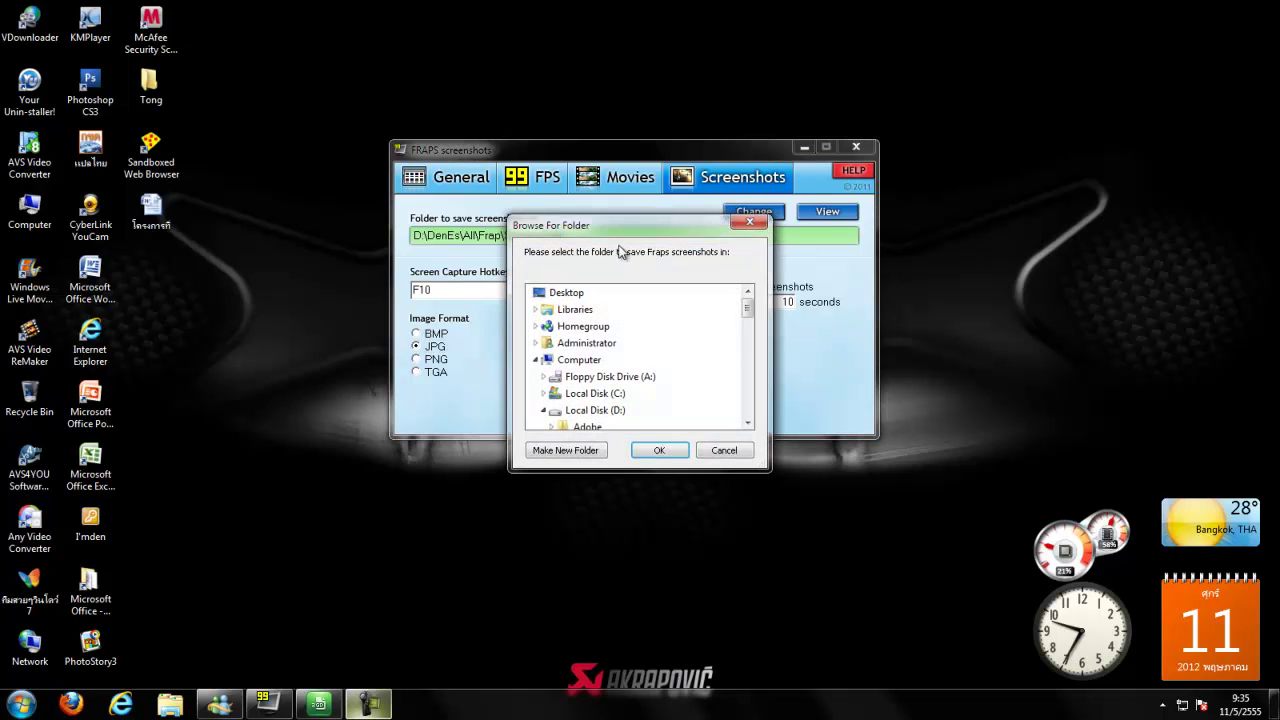
click(748, 224)
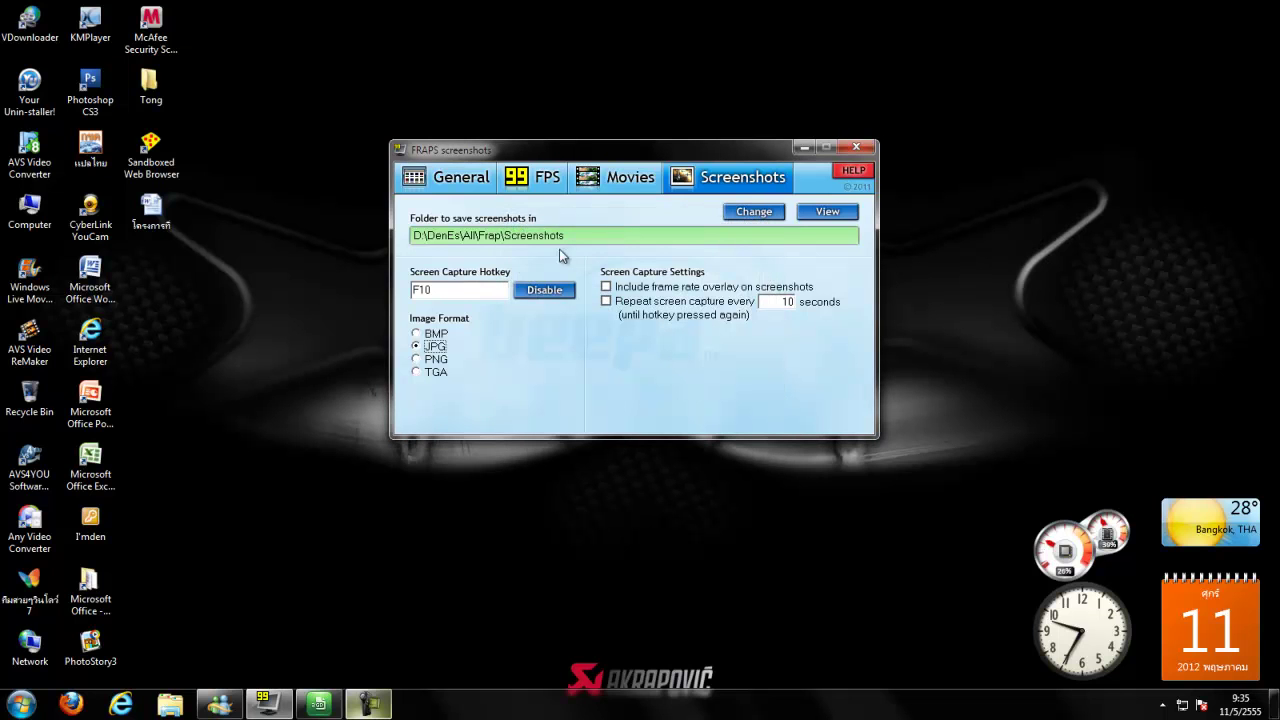
- Try the BMP, JPG and TGA image formats for screenshots
click(417, 334)
click(417, 346)
click(417, 372)
- Review the Movies, Screenshots and FPS settings once more and return to the Movies settings
click(649, 186)
click(698, 188)
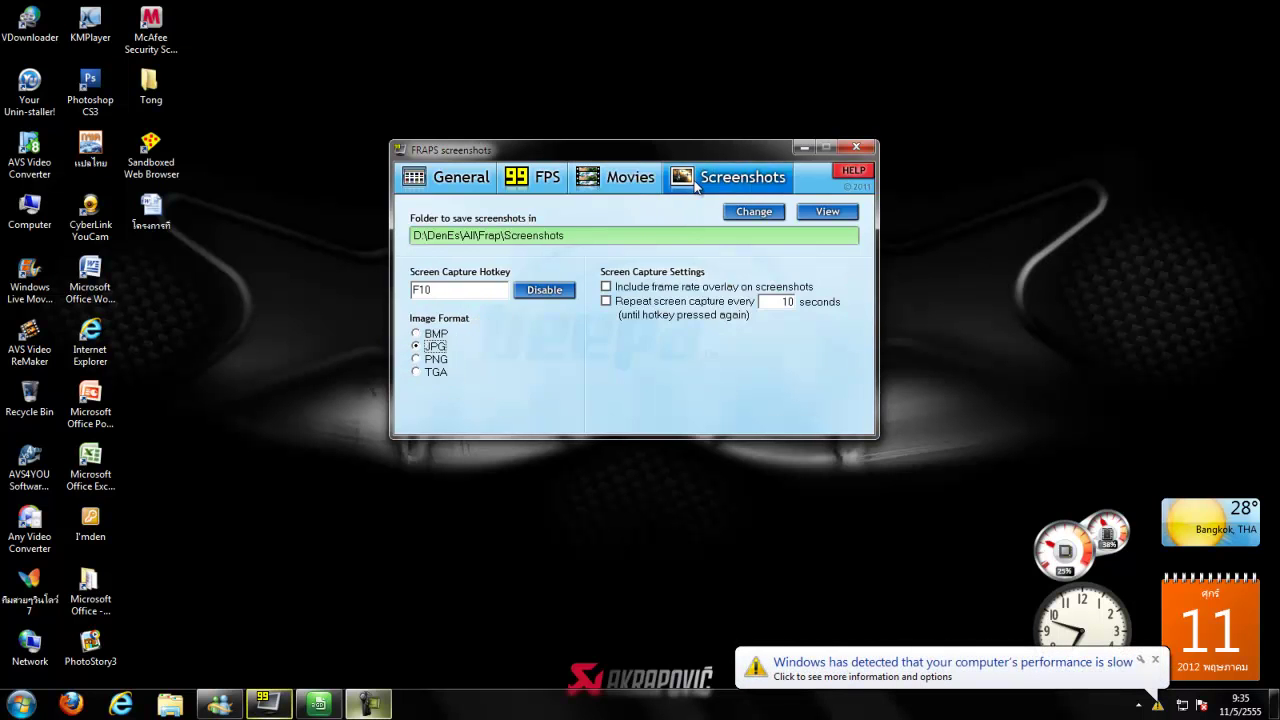
click(640, 188)
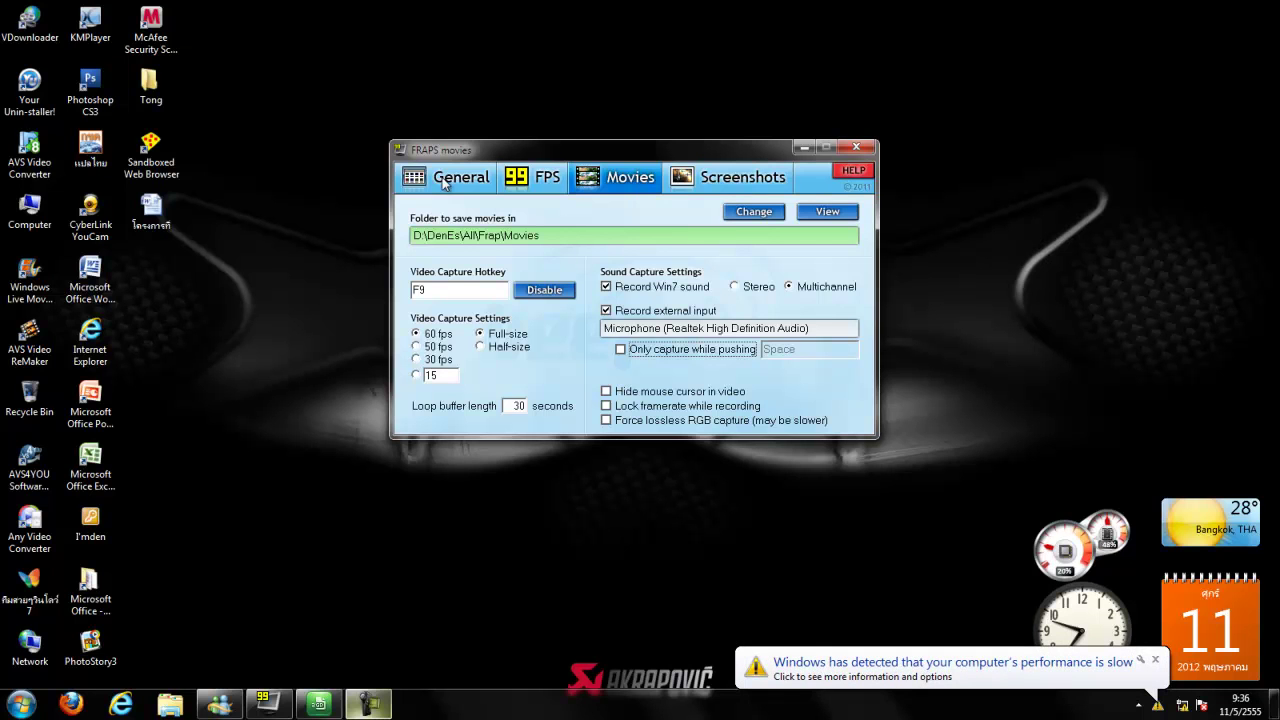
double_click(15, 205)
double_click(386, 145)
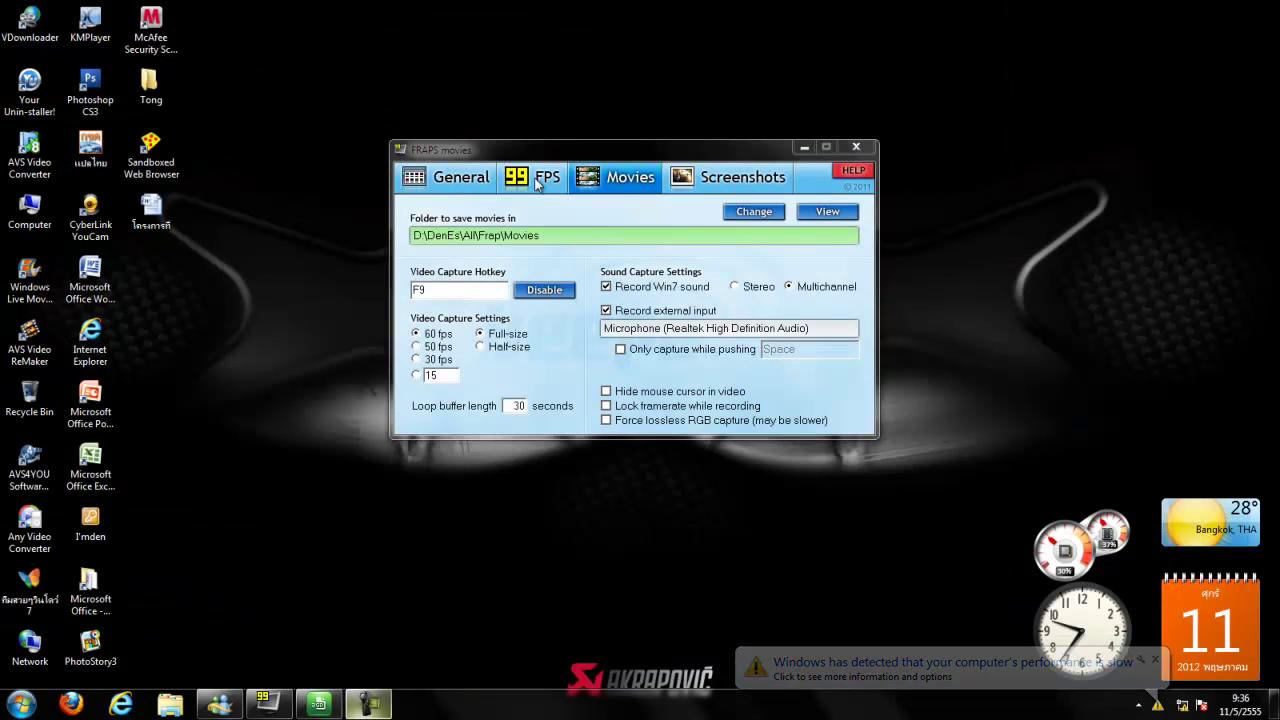
click(560, 180)
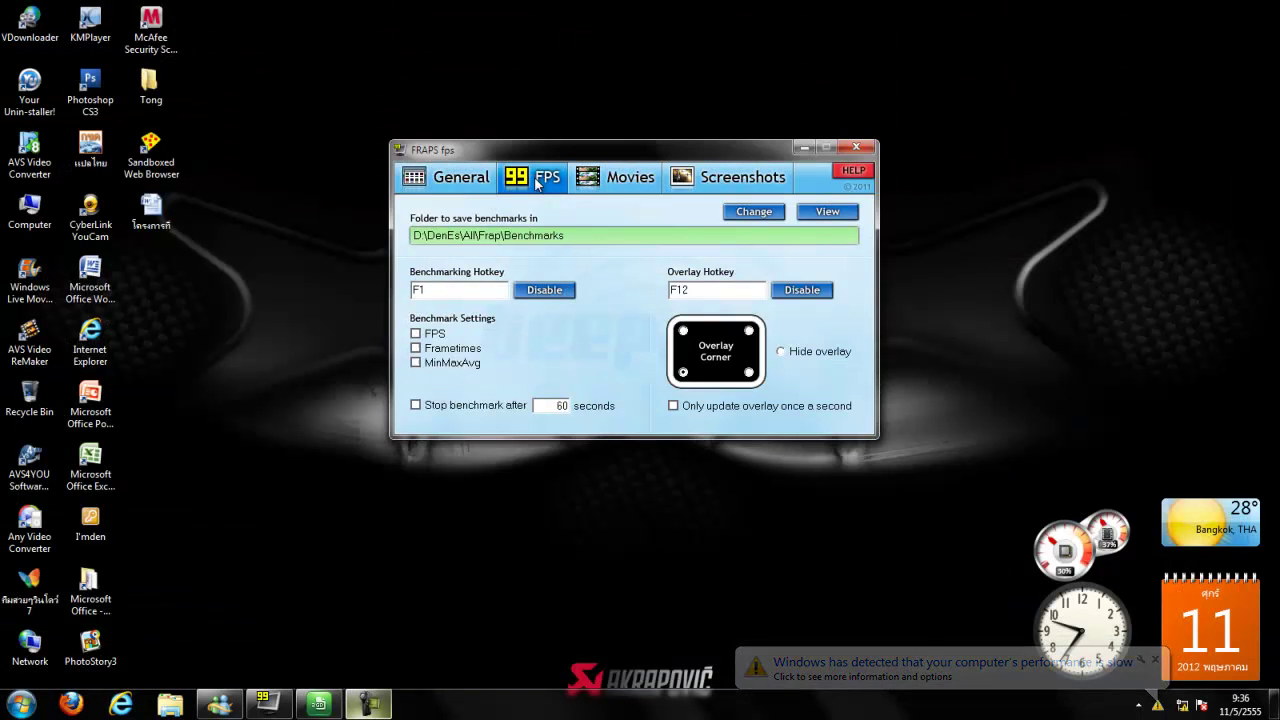
click(592, 178)
- View the folder selection for saving movies without changing it, and glance at the Screenshots settings in between
click(754, 211)
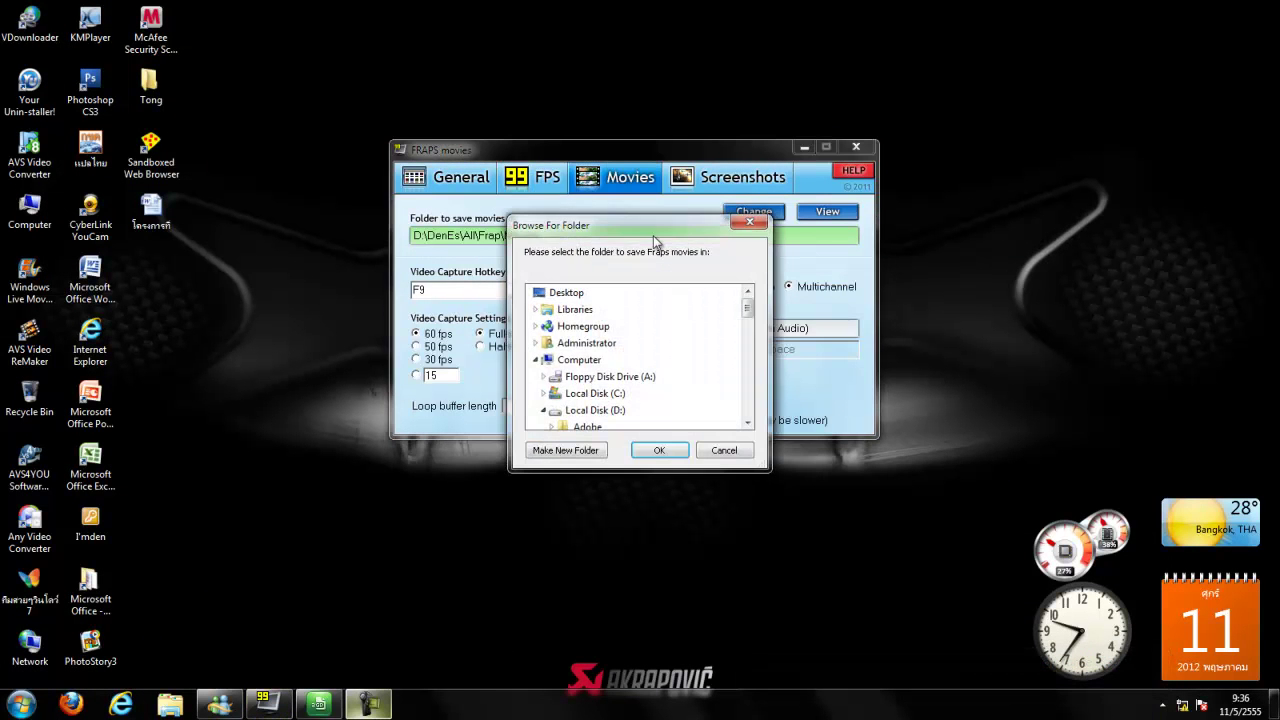
click(745, 216)
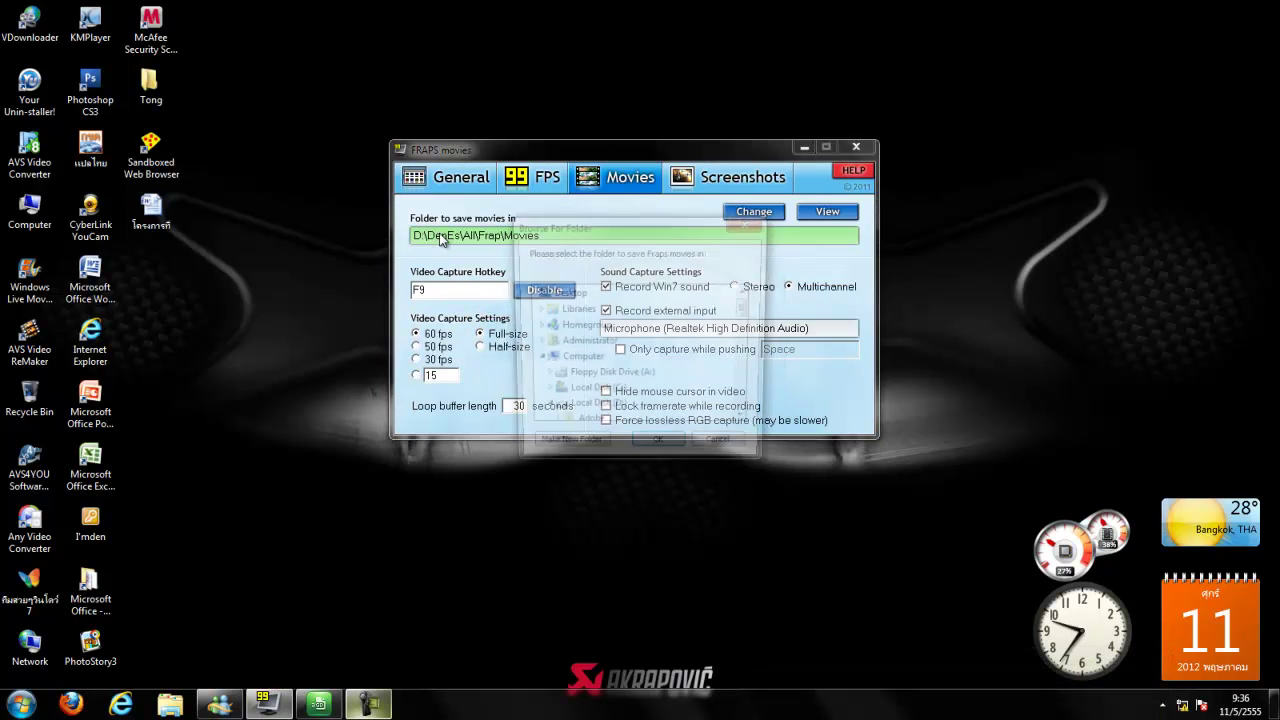
click(754, 211)
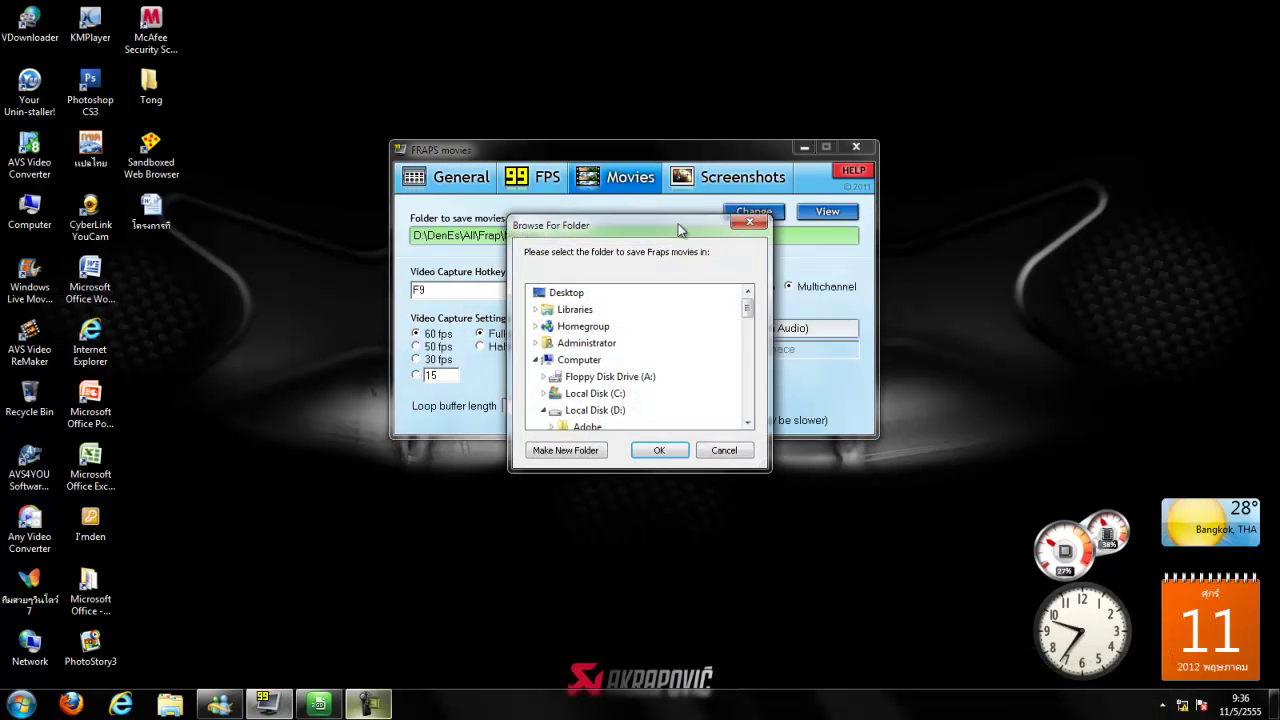
key(Escape)
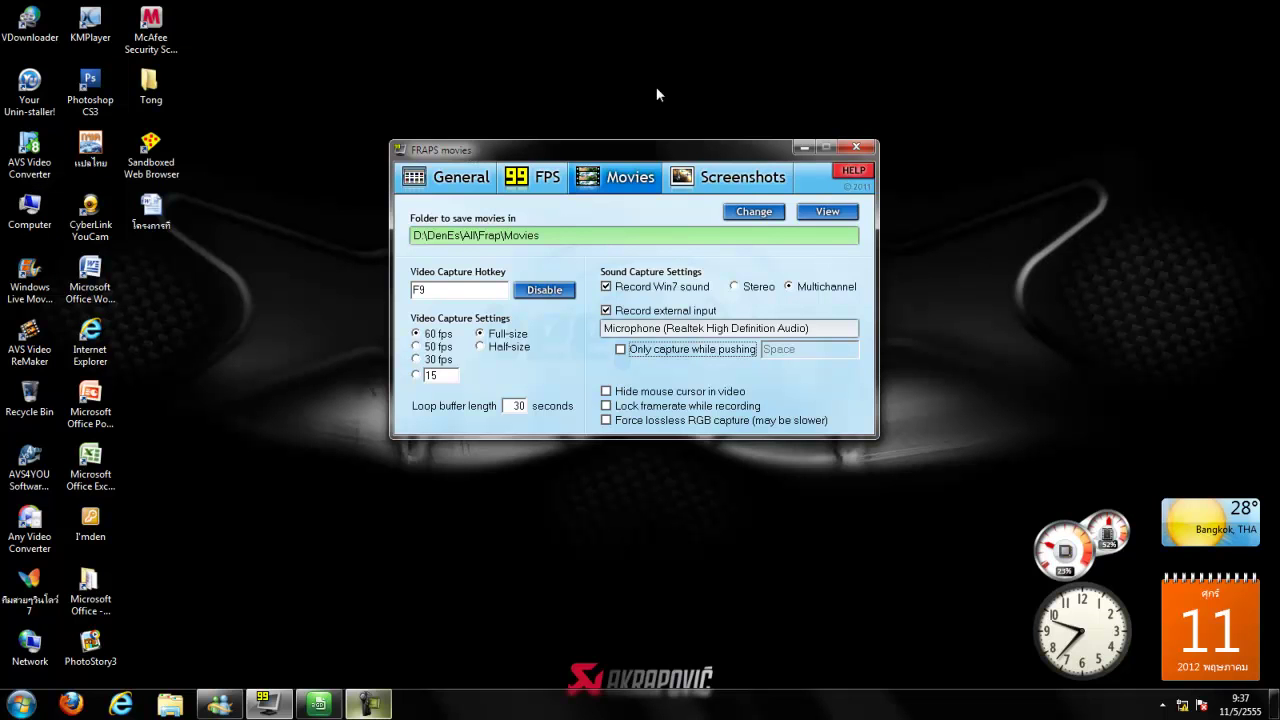
click(698, 178)
click(631, 180)
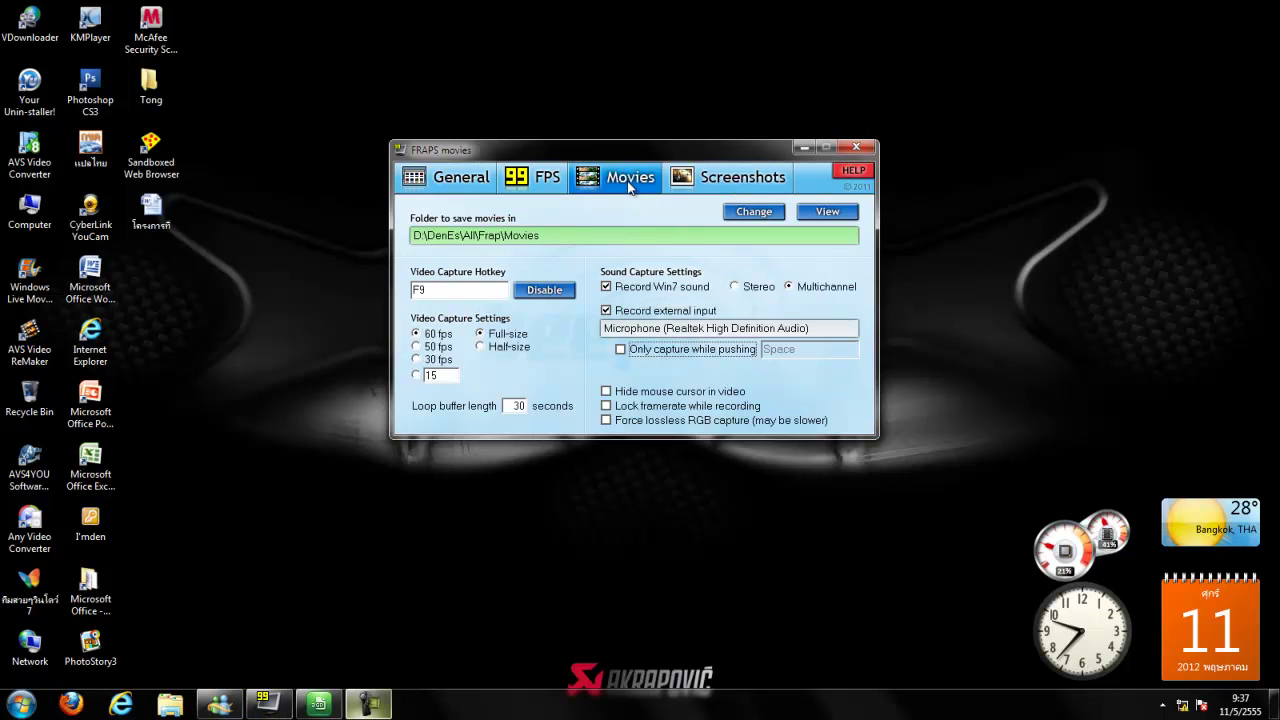
click(469, 240)
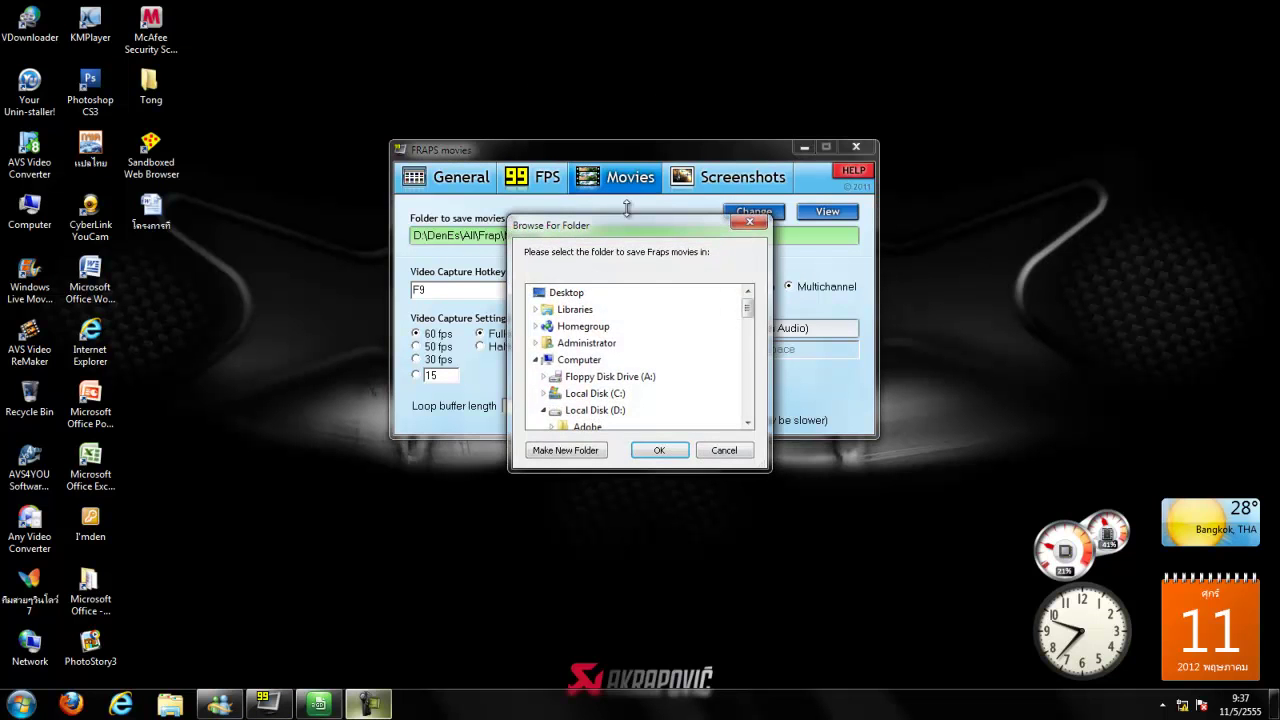
click(752, 221)
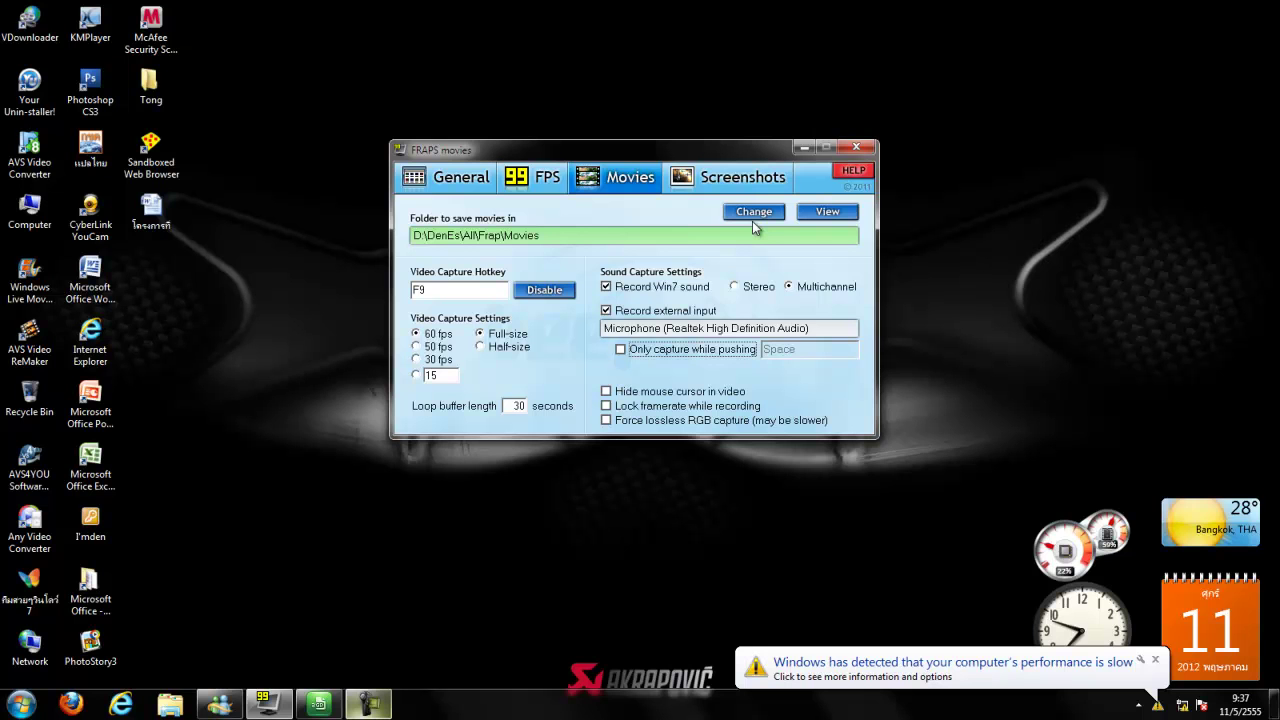
- Open the folder D:\DenEs\All\Free 3GP Video Converter in Windows Explorer
double_click(30, 212)
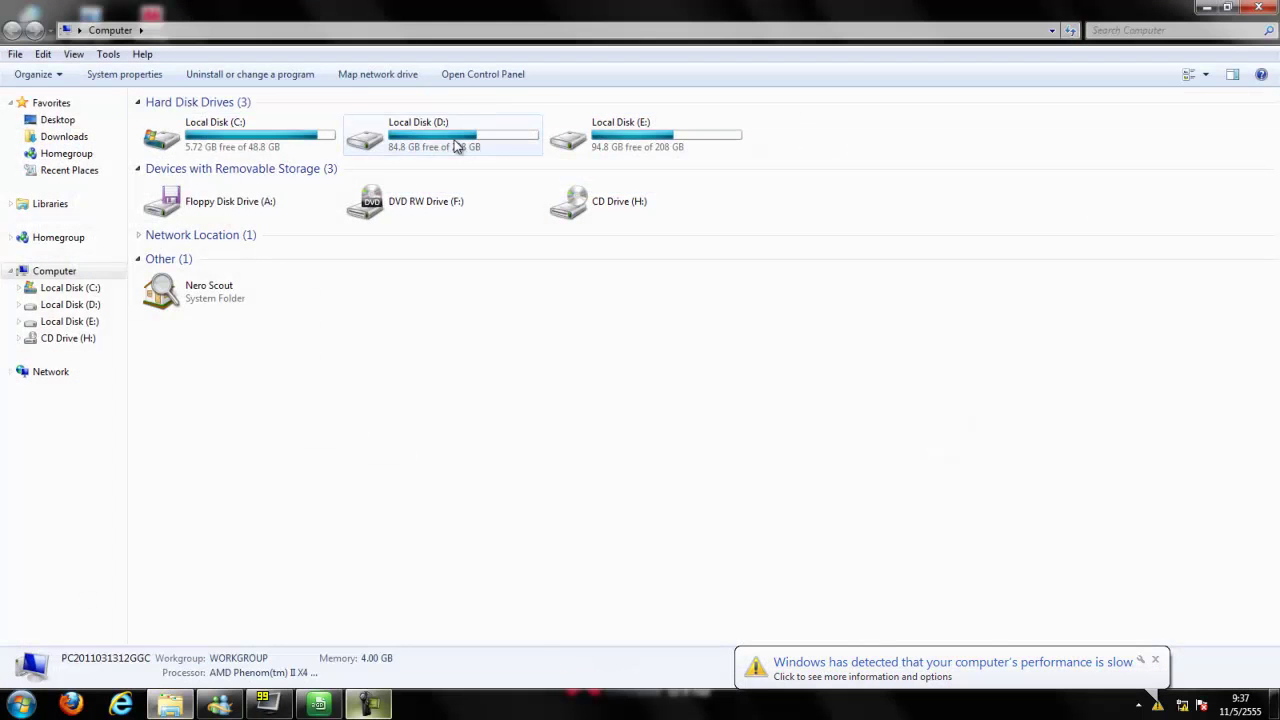
double_click(455, 146)
double_click(362, 122)
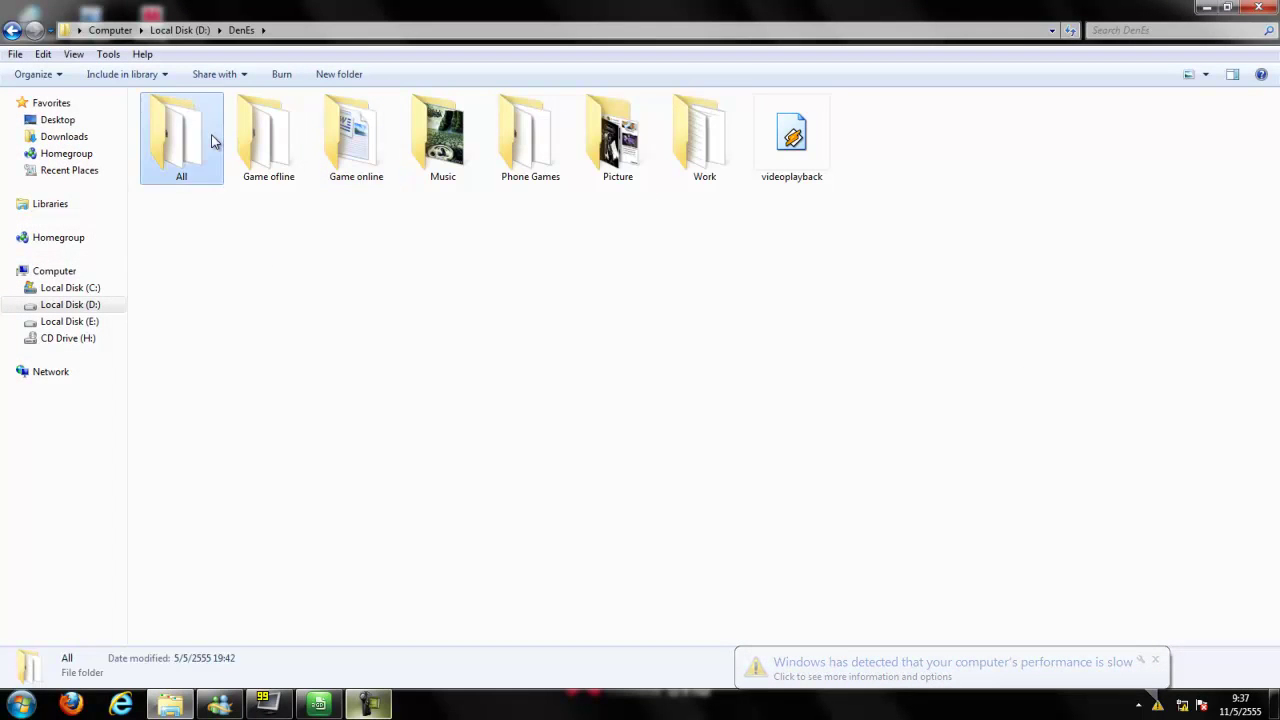
double_click(212, 141)
double_click(212, 216)
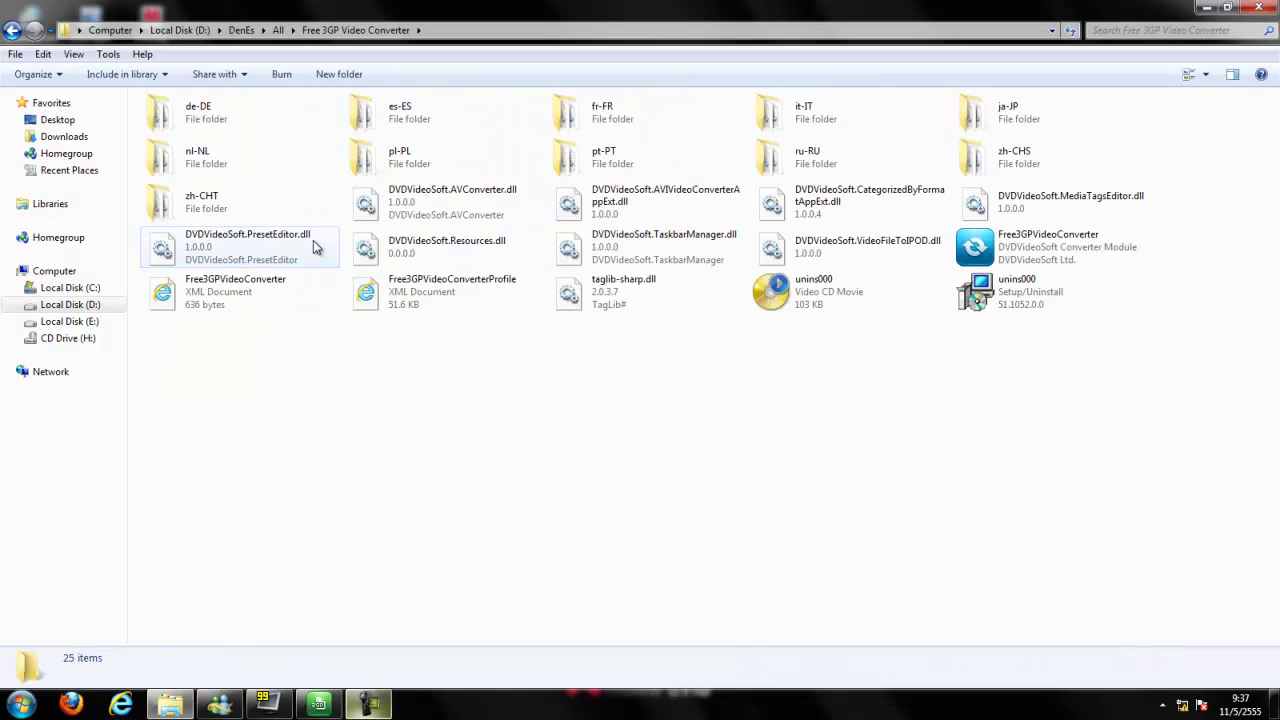
- Launch Free3GPVideoConverter from this folder, close the Explorer window and leave a single converter window on the desktop
double_click(1000, 250)
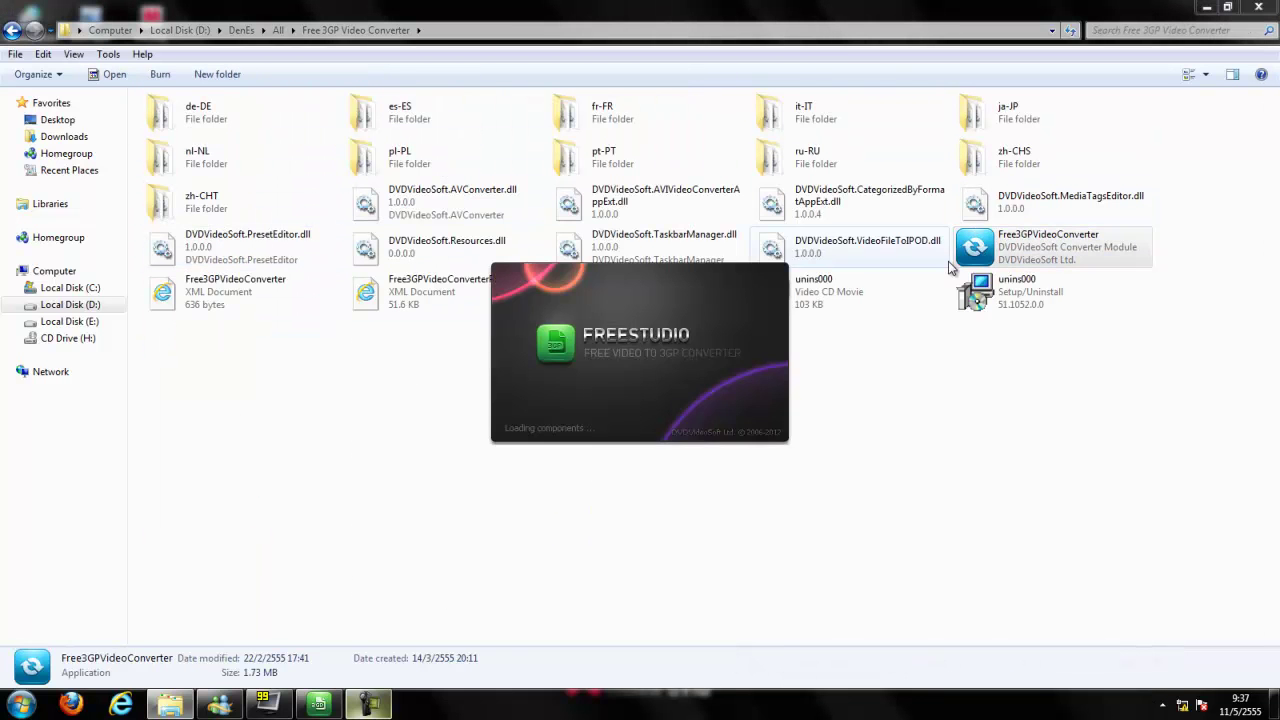
drag(948, 596, 626, 460)
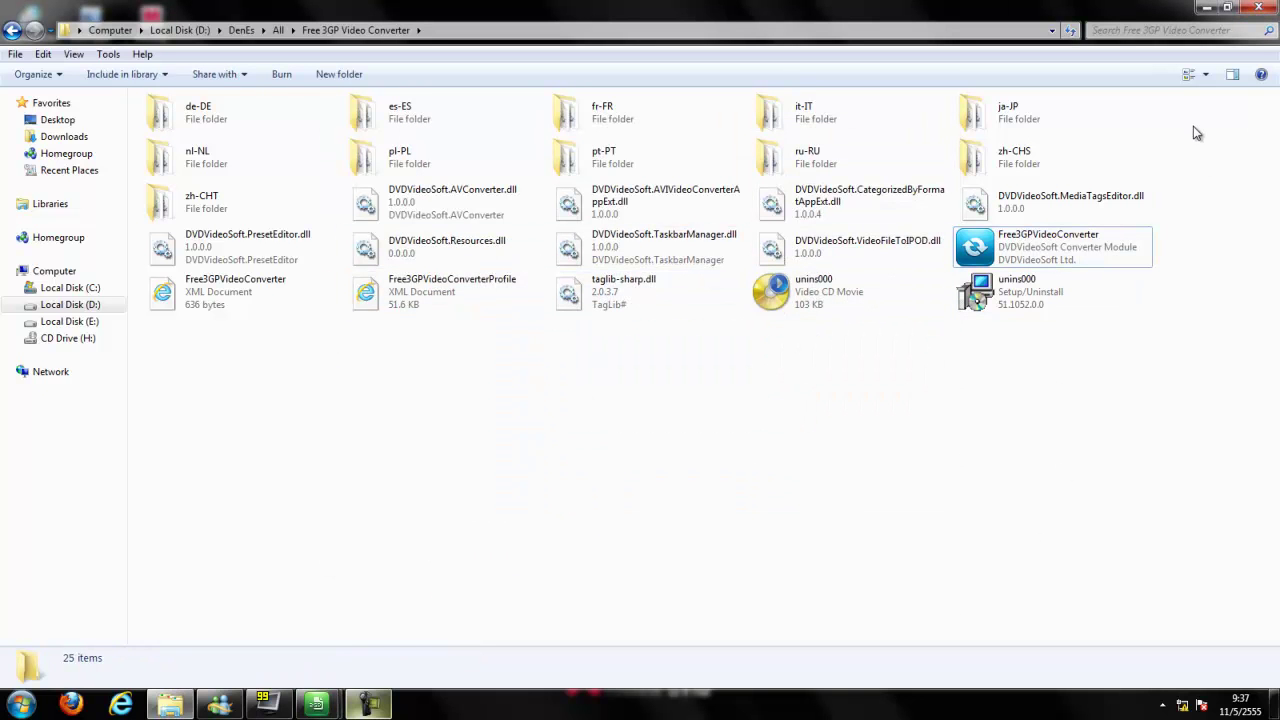
double_click(1073, 251)
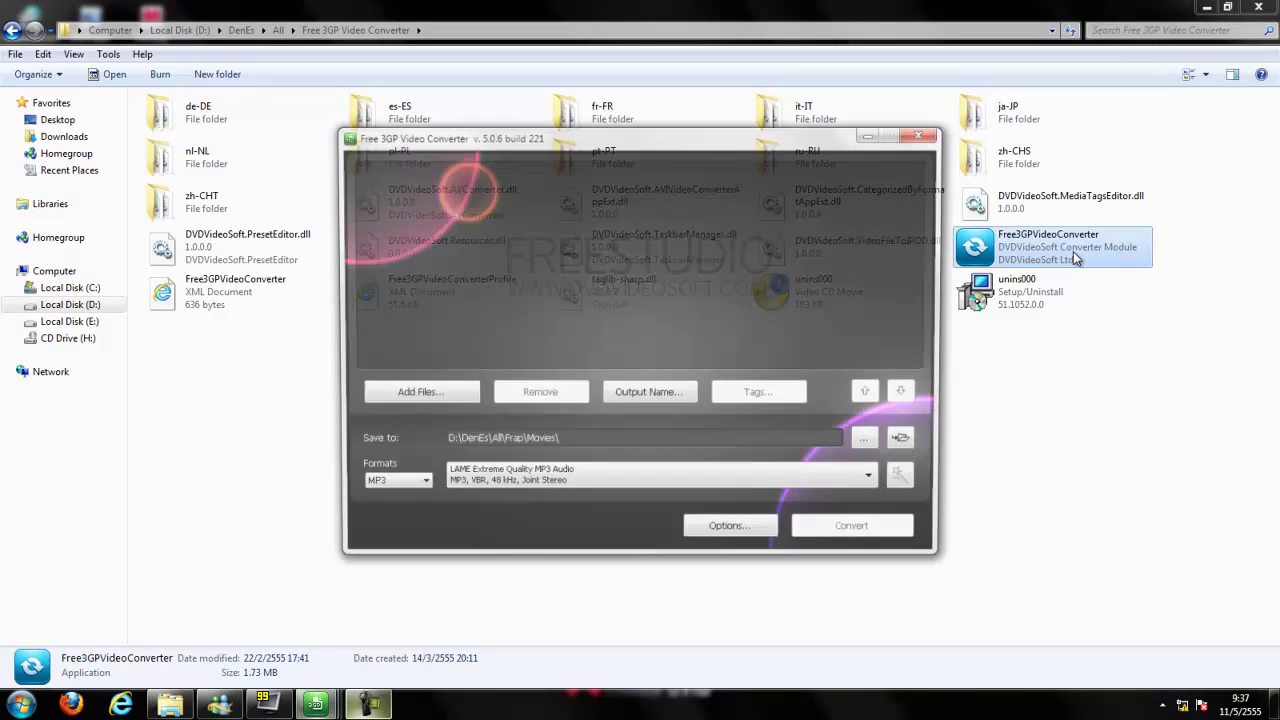
click(1258, 7)
drag(694, 133, 690, 172)
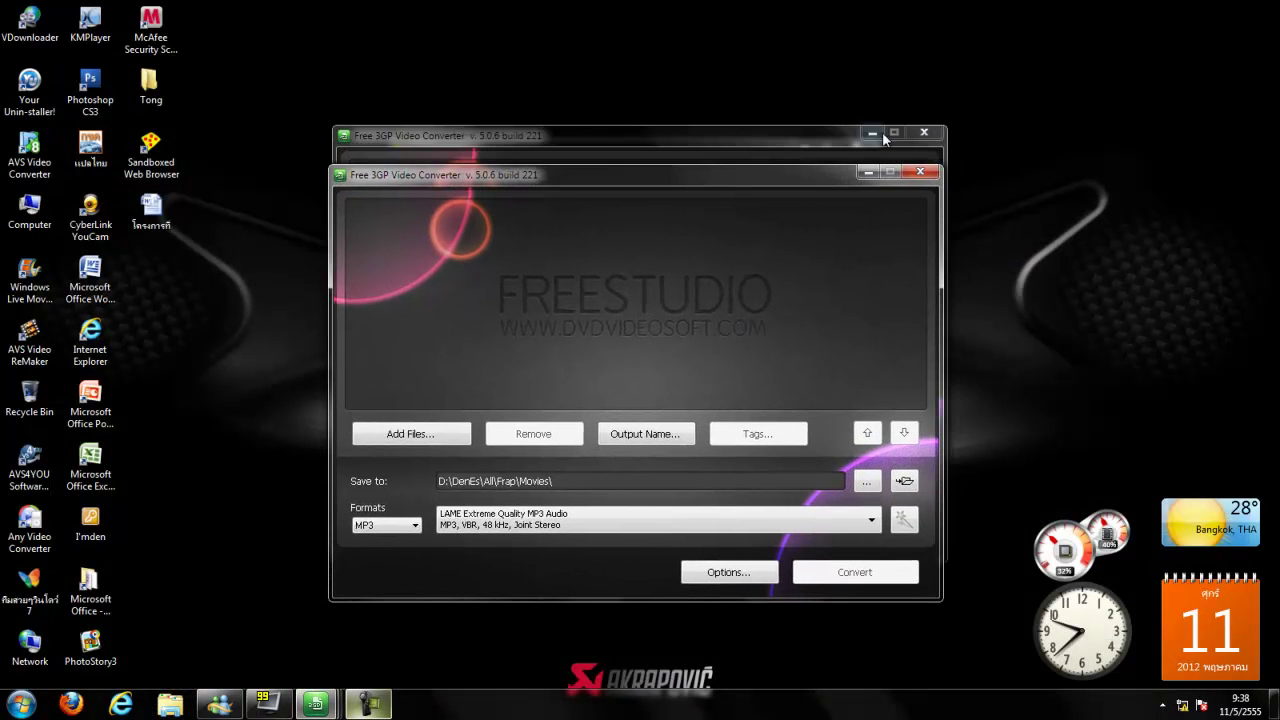
click(867, 128)
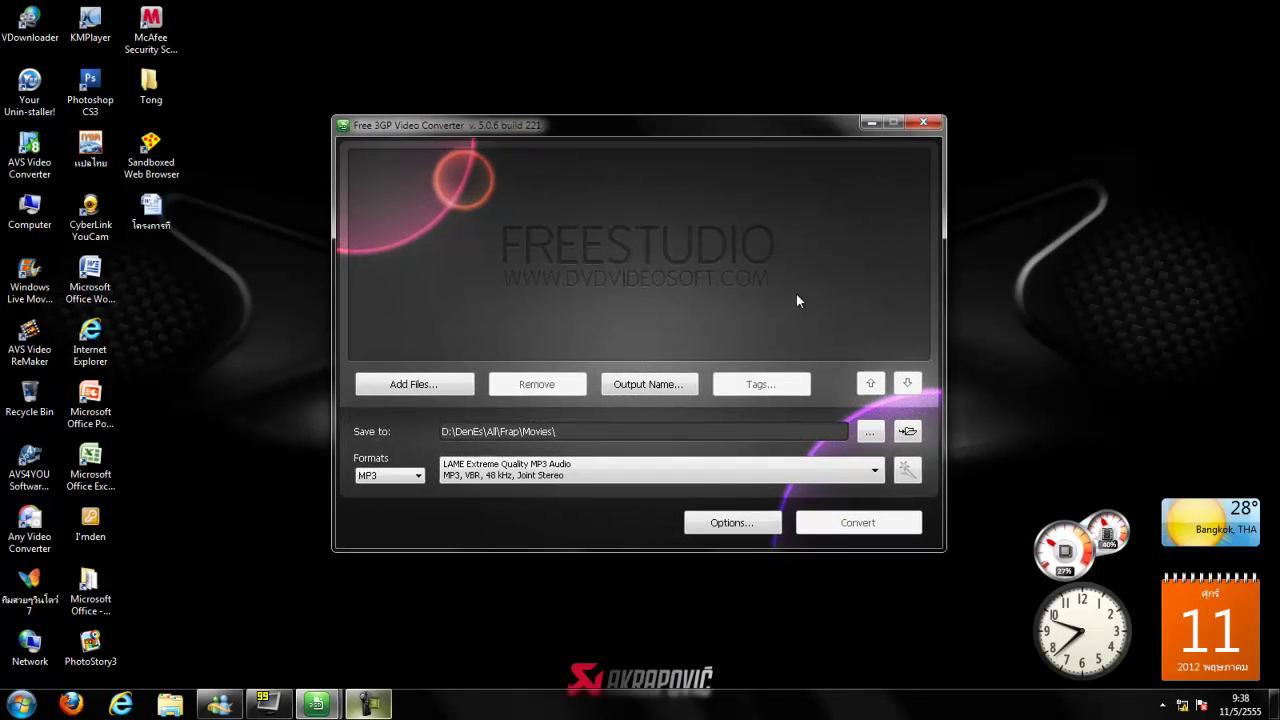
- Add the video "[Watashi-subs] Boku wa Tomodachi ga Suku nai - 01" from the Downloads Video folder to the conversion list
click(450, 386)
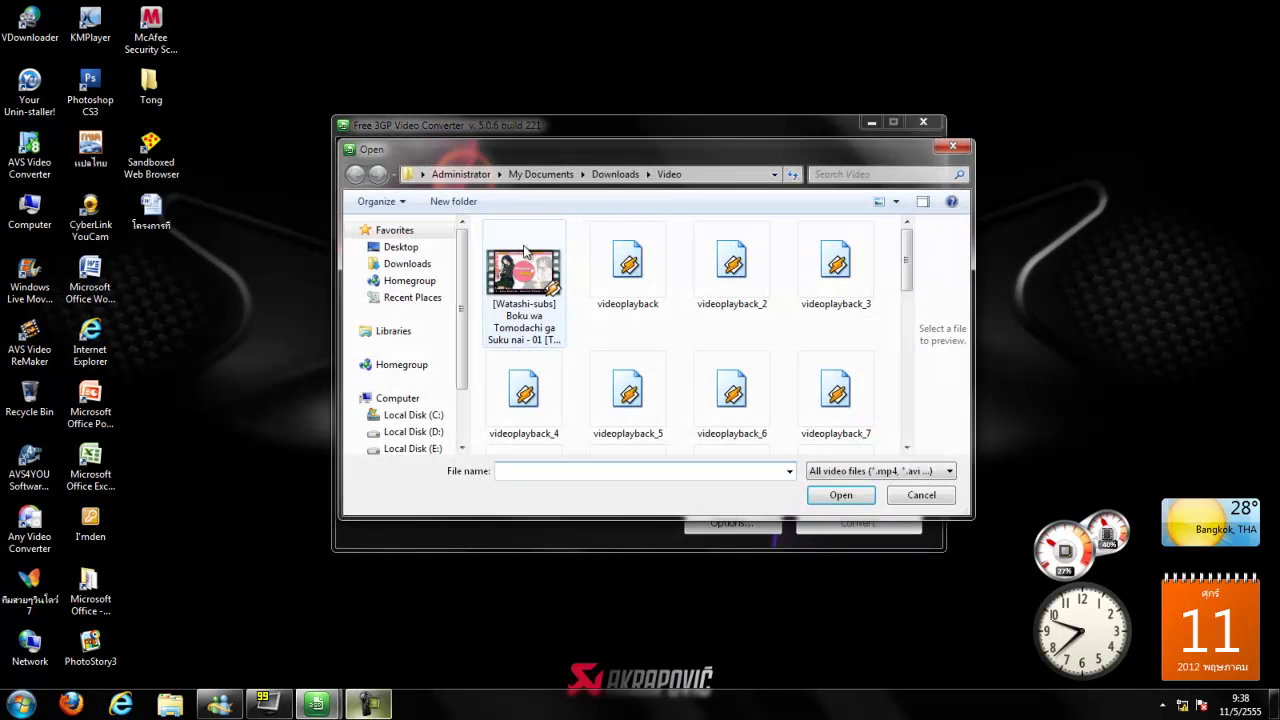
click(528, 300)
click(848, 498)
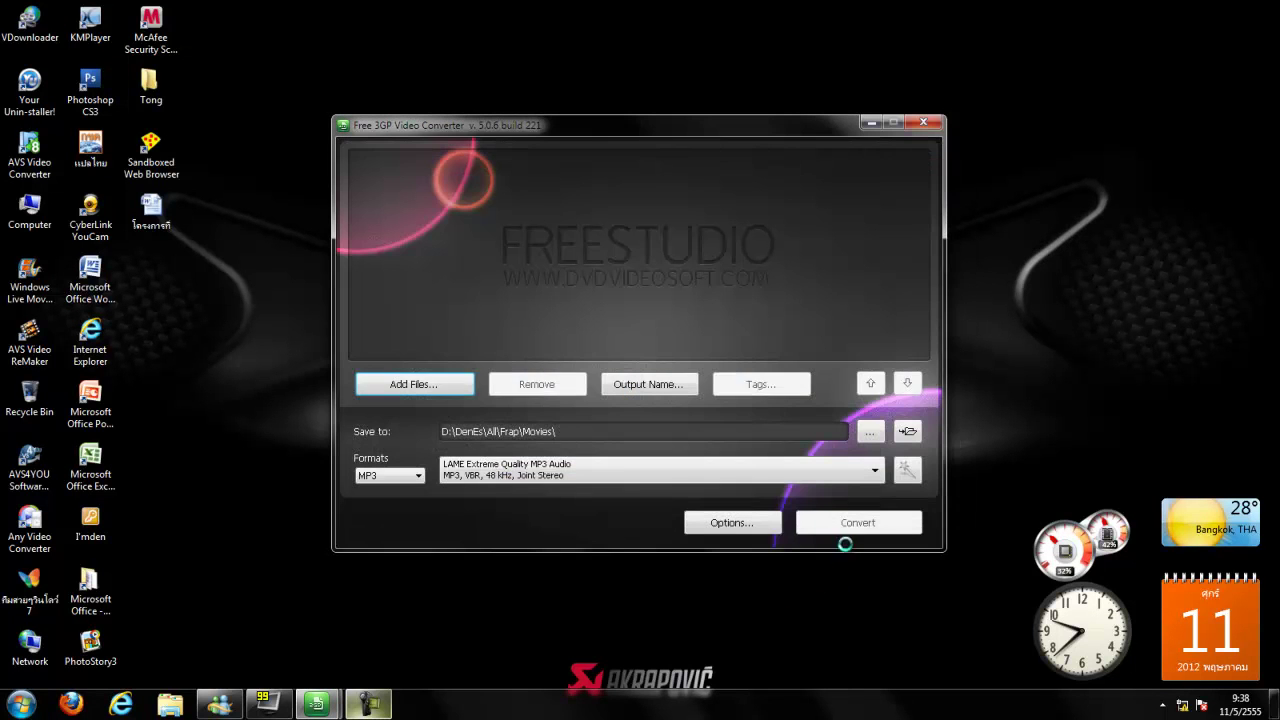
- Try different output formats, ending with M2TS, and close the converter without converting
click(390, 475)
click(391, 521)
click(390, 475)
click(392, 558)
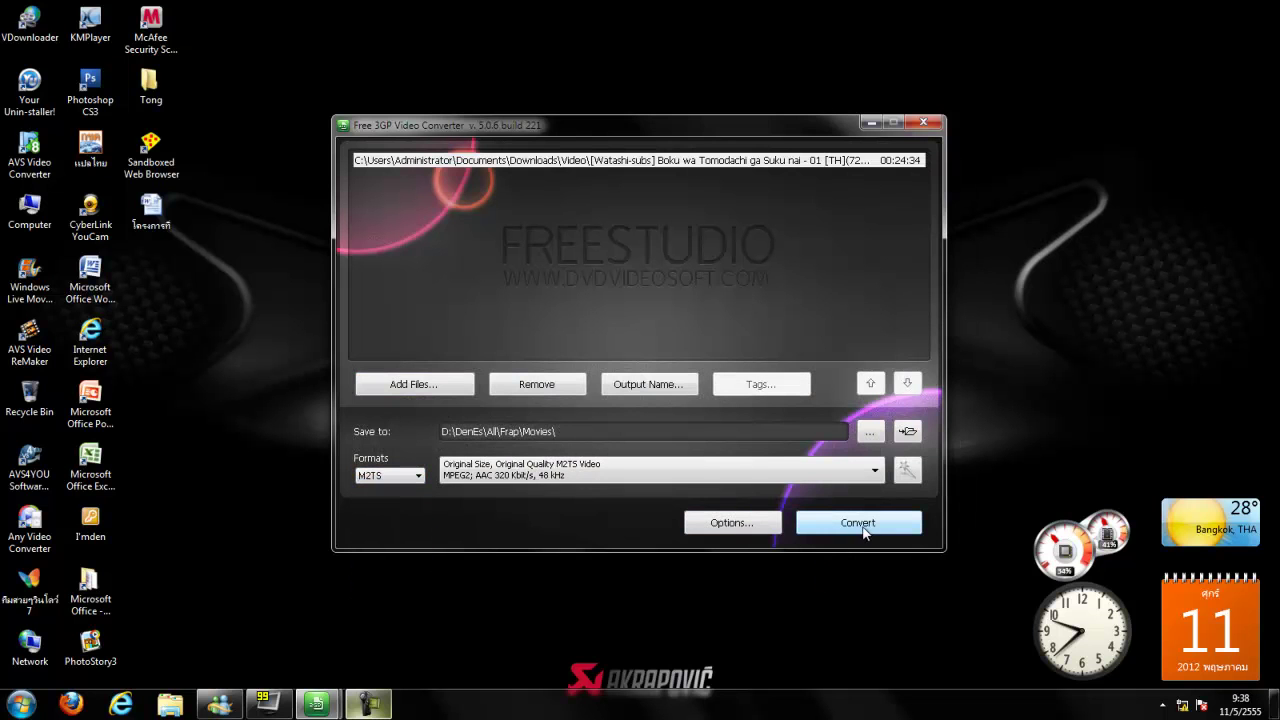
click(928, 125)
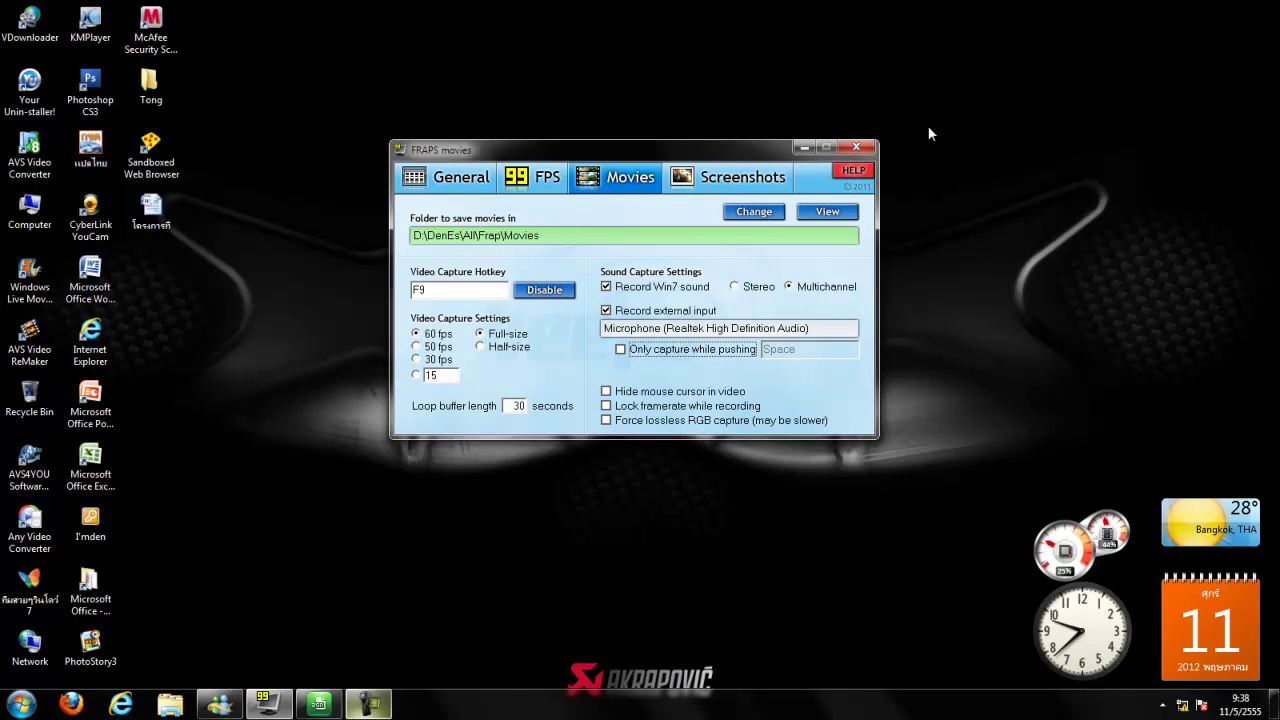
- Switch to Camtasia Studio, dismiss its welcome dialog to view the empty project, and close the program
drag(296, 492, 933, 100)
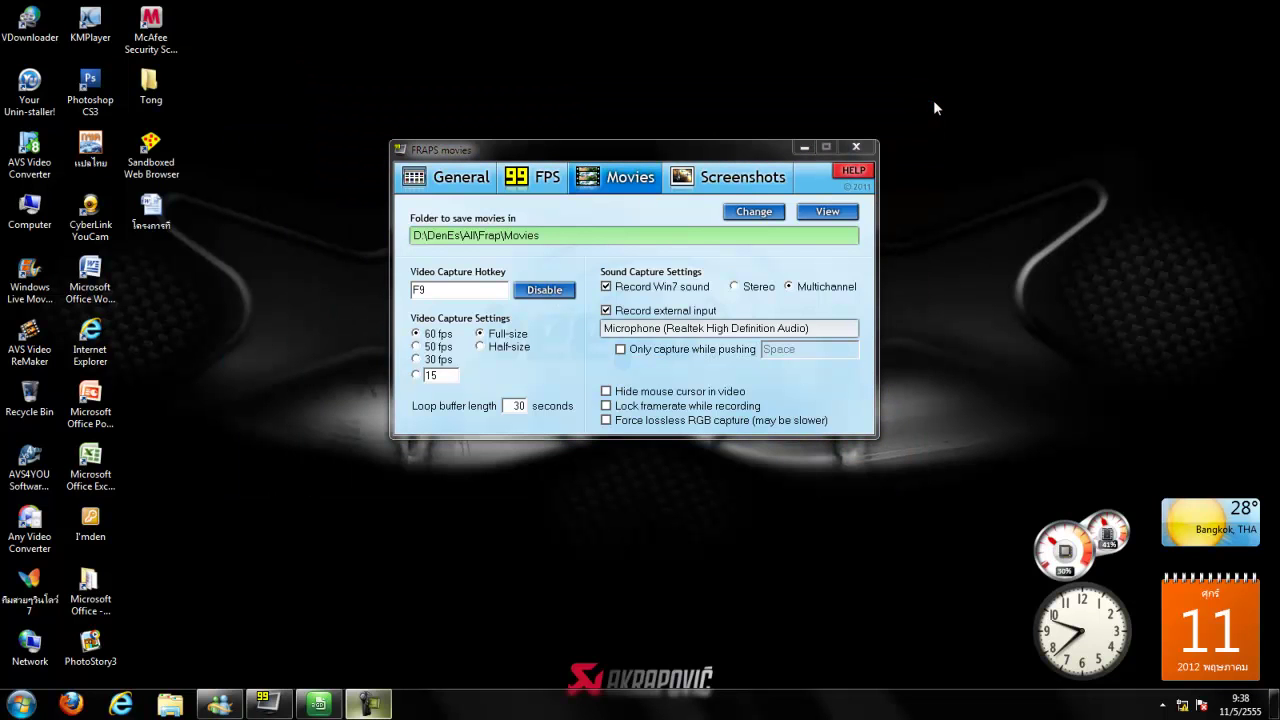
click(1200, 632)
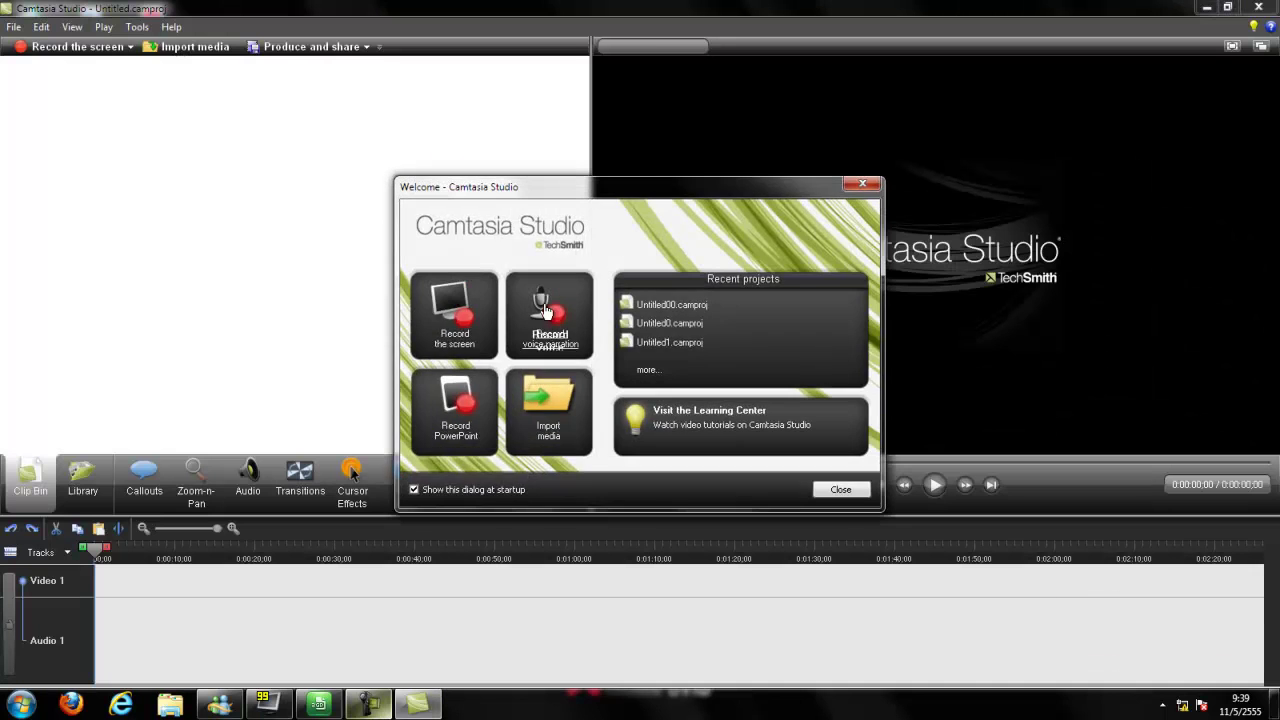
click(861, 184)
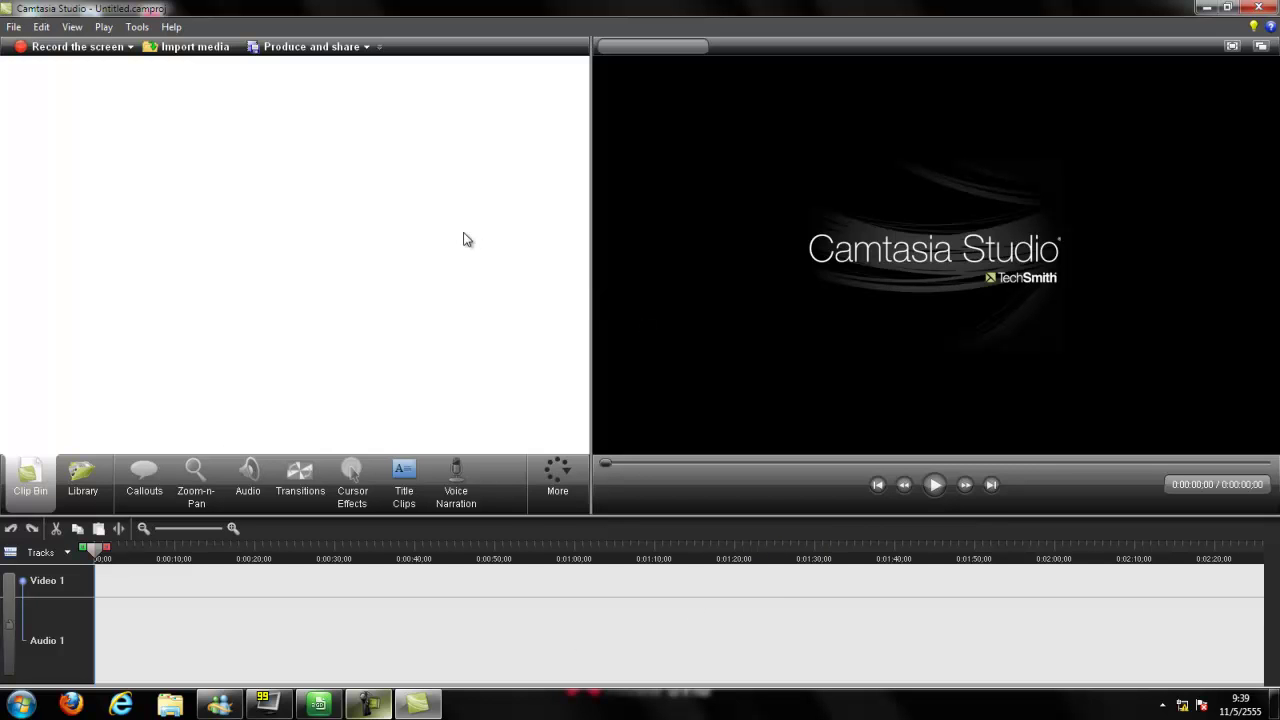
click(1258, 8)
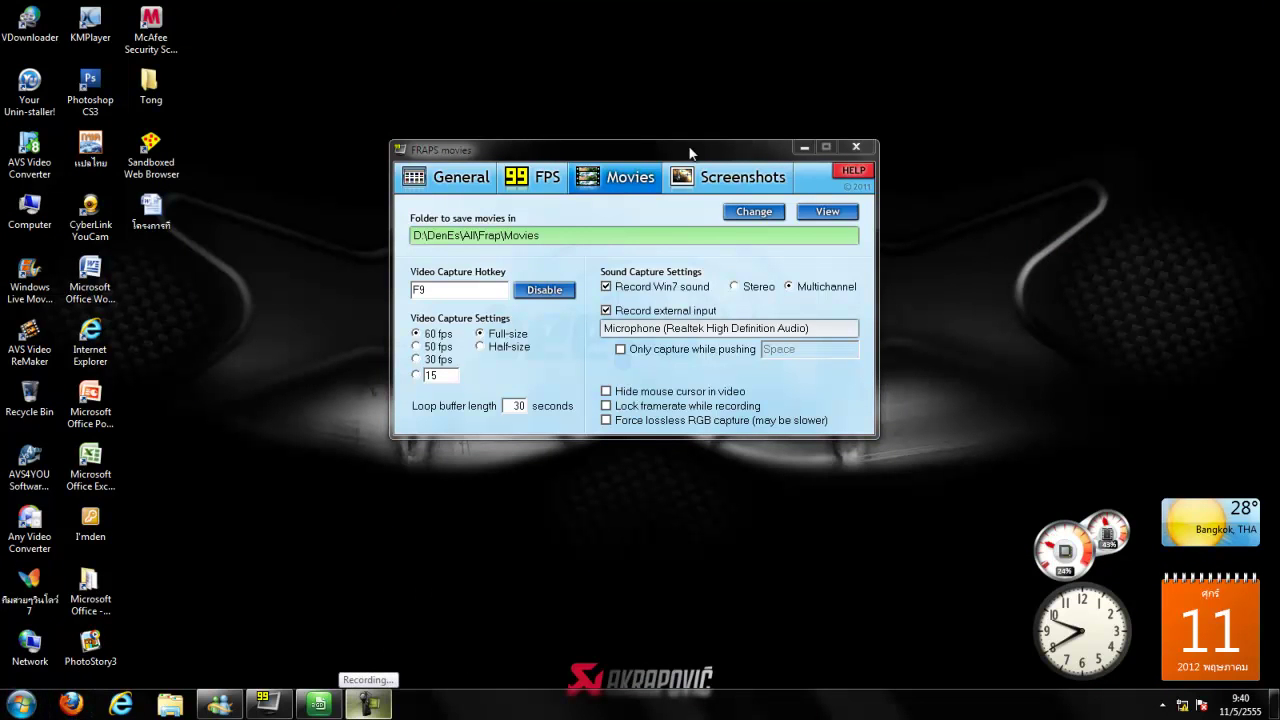
- Move the Fraps window higher on the desktop and mark areas of the empty desktop around it
drag(689, 152, 710, 68)
drag(899, 351, 916, 398)
drag(412, 56, 402, 29)
drag(899, 351, 410, 10)
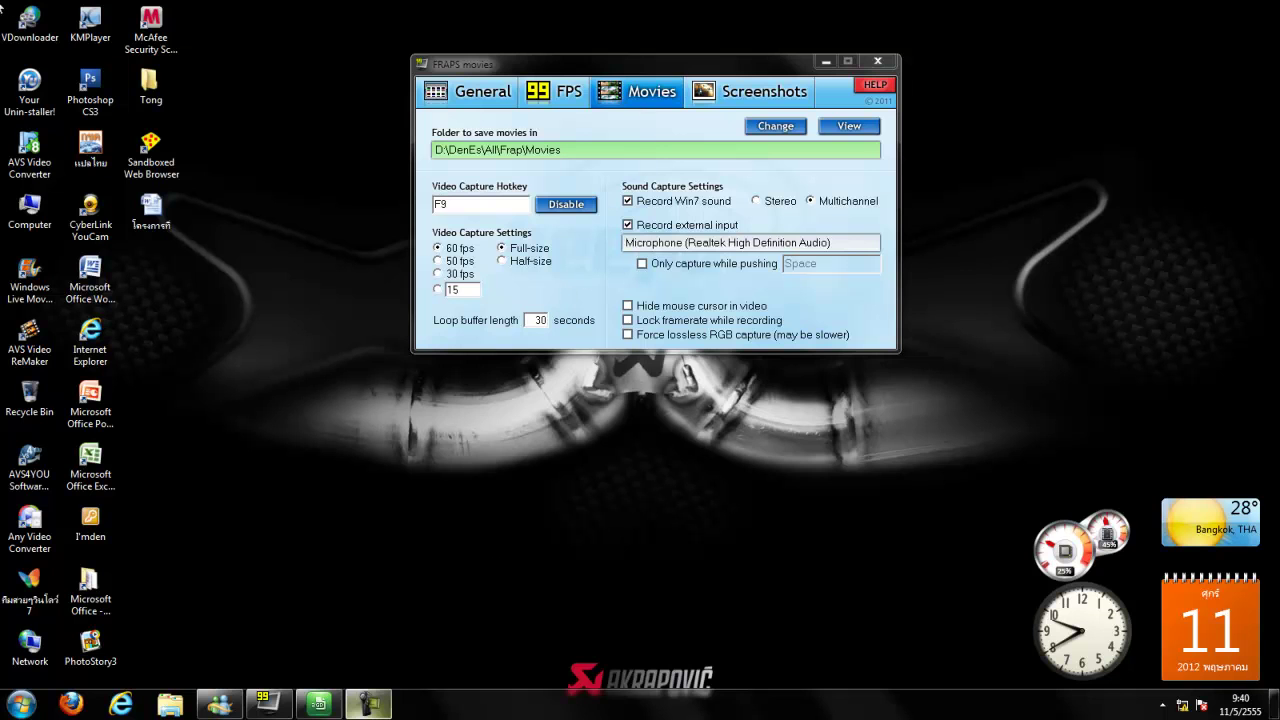
drag(402, 1, 889, 712)
- Bring up the Camtasia recorder and stop the screen recording
click(388, 708)
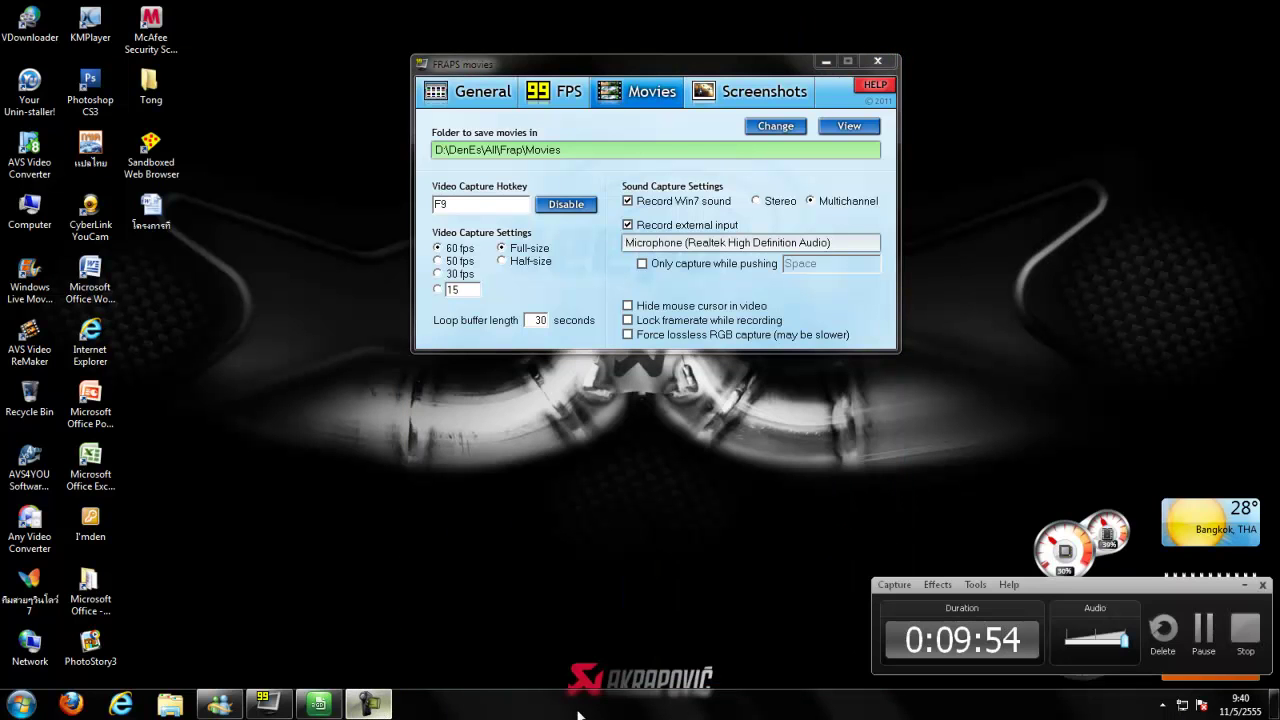
click(1237, 651)
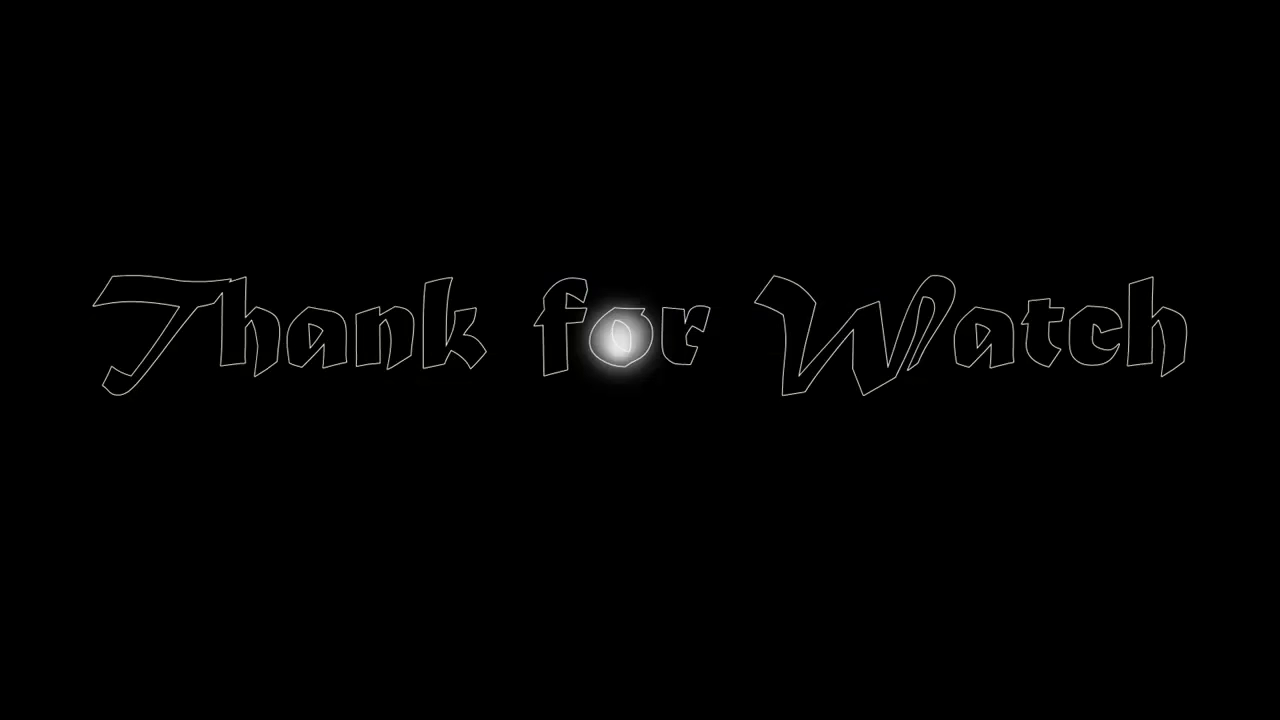